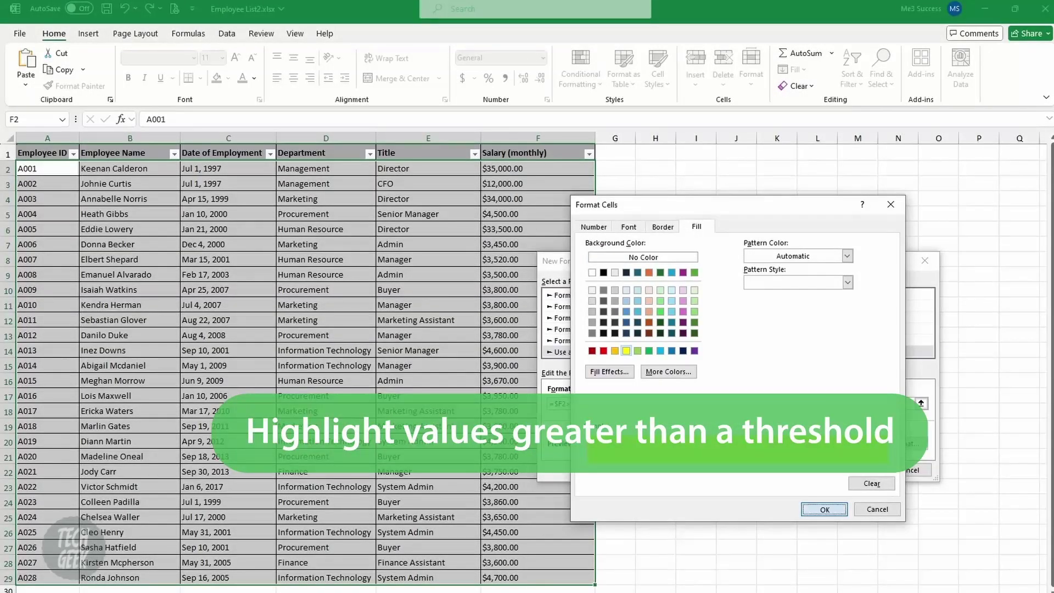
Step: Confirm the yellow fill and apply the formula-based formatting rule to the employee table
{"action": "key", "text": "Return"}
{"action": "key", "text": "Return"}
{"action": "left_click", "coordinate": [817, 199]}
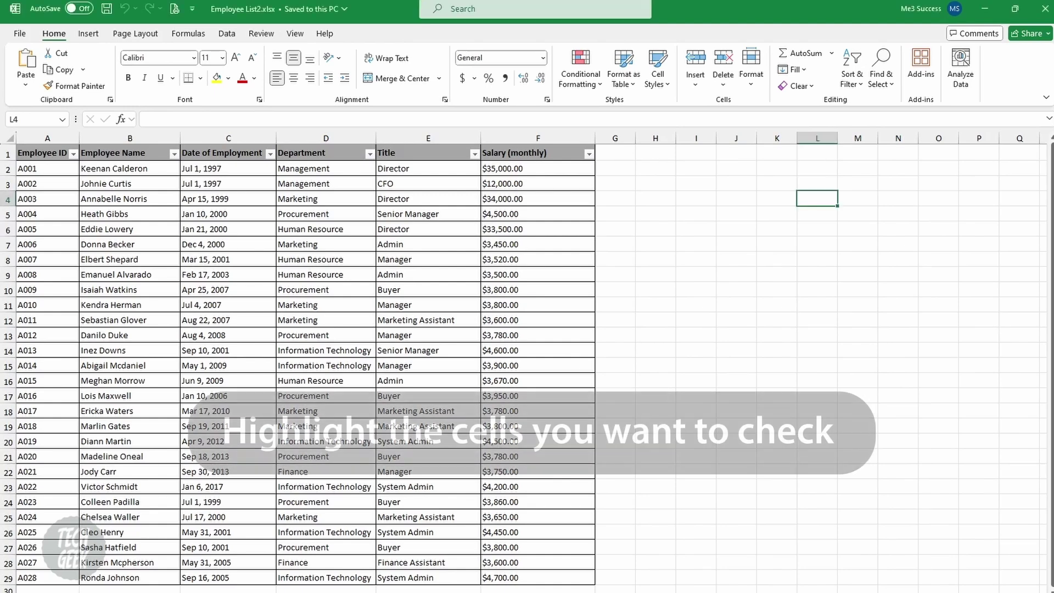
Step: Create a conditional formatting rule for the monthly salaries in F2:F29 that formats only cells with values greater than 4500
{"action": "left_click_drag", "start_coordinate": [536, 168], "coordinate": [510, 577]}
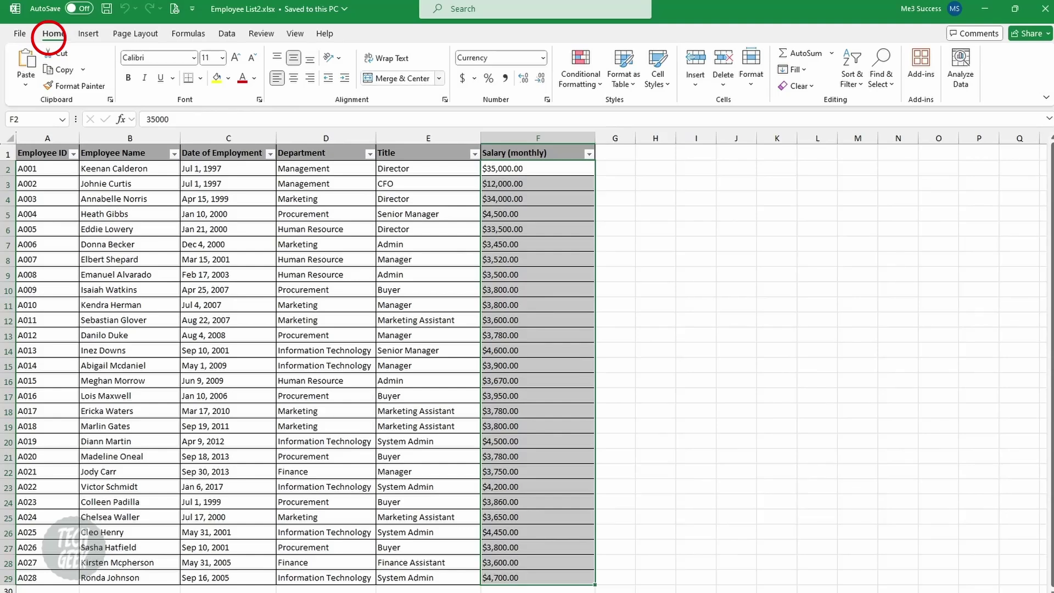
{"action": "left_click", "coordinate": [580, 77]}
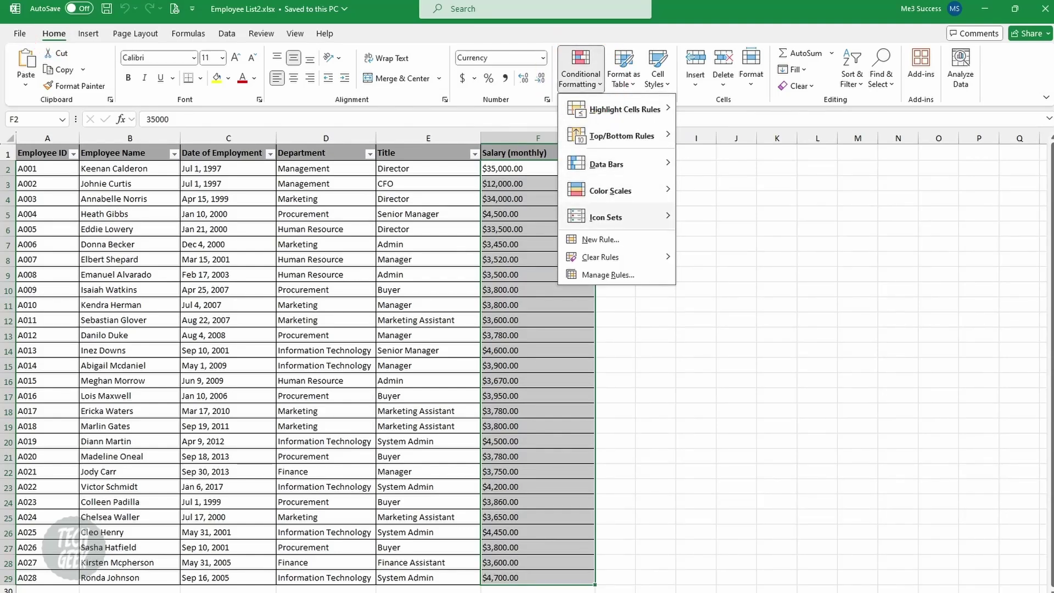
{"action": "left_click", "coordinate": [601, 239]}
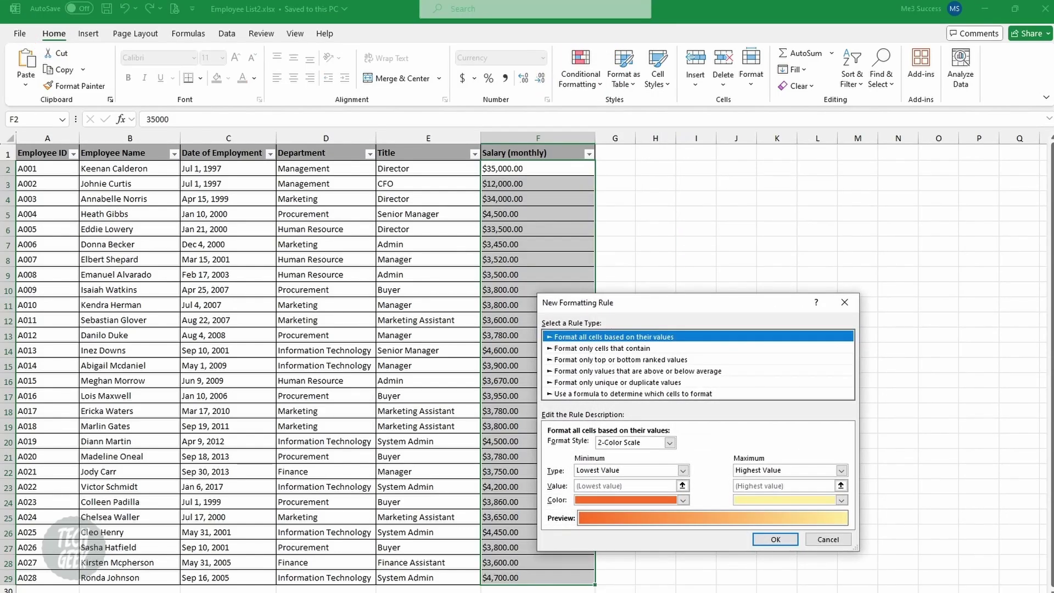
{"action": "left_click", "coordinate": [602, 348]}
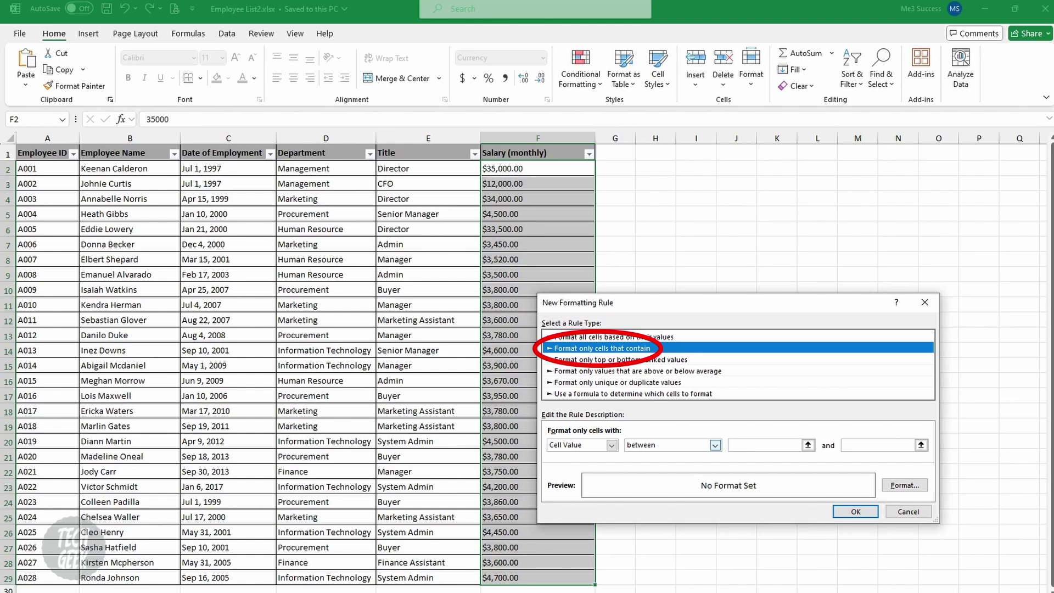
{"action": "left_click", "coordinate": [715, 445]}
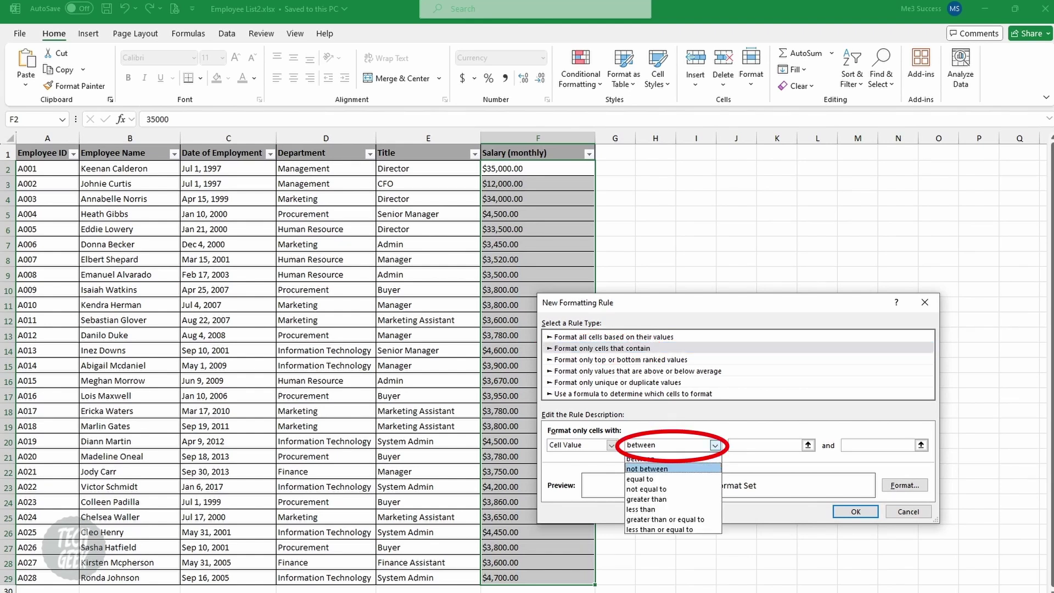
{"action": "left_click", "coordinate": [646, 499]}
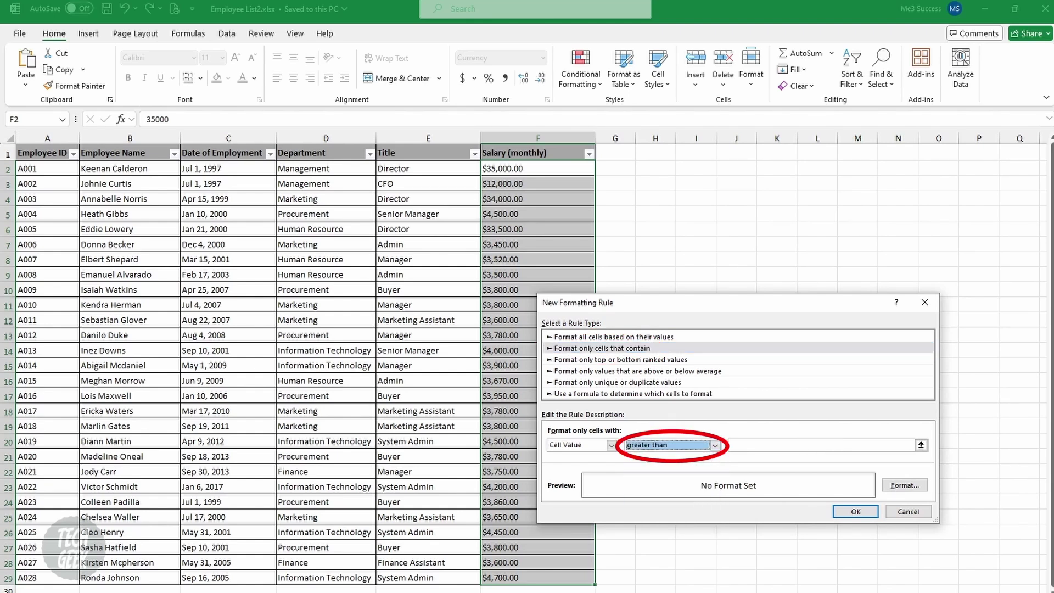
{"action": "left_click", "coordinate": [730, 445]}
{"action": "type", "text": "4500"}
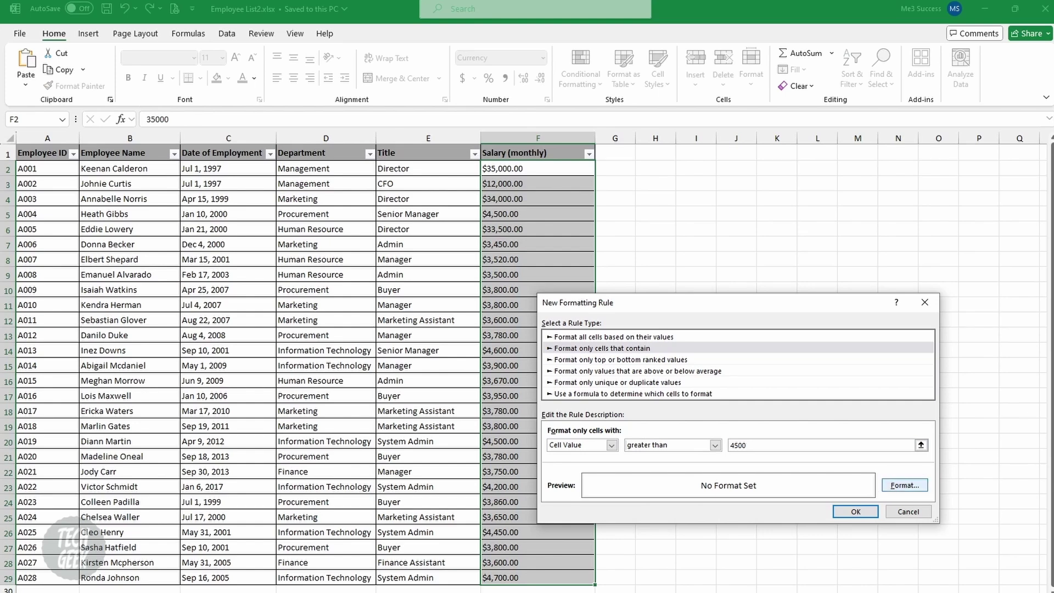
Step: Give the salary rule a yellow background fill and apply it
{"action": "left_click", "coordinate": [904, 485]}
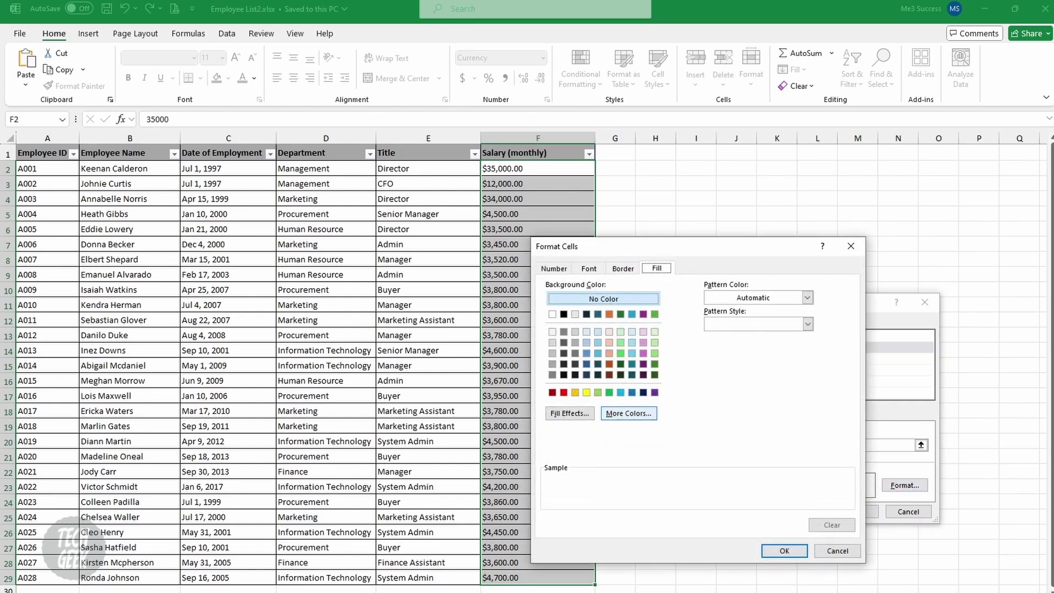
{"action": "left_click", "coordinate": [587, 392]}
{"action": "key", "text": "Return"}
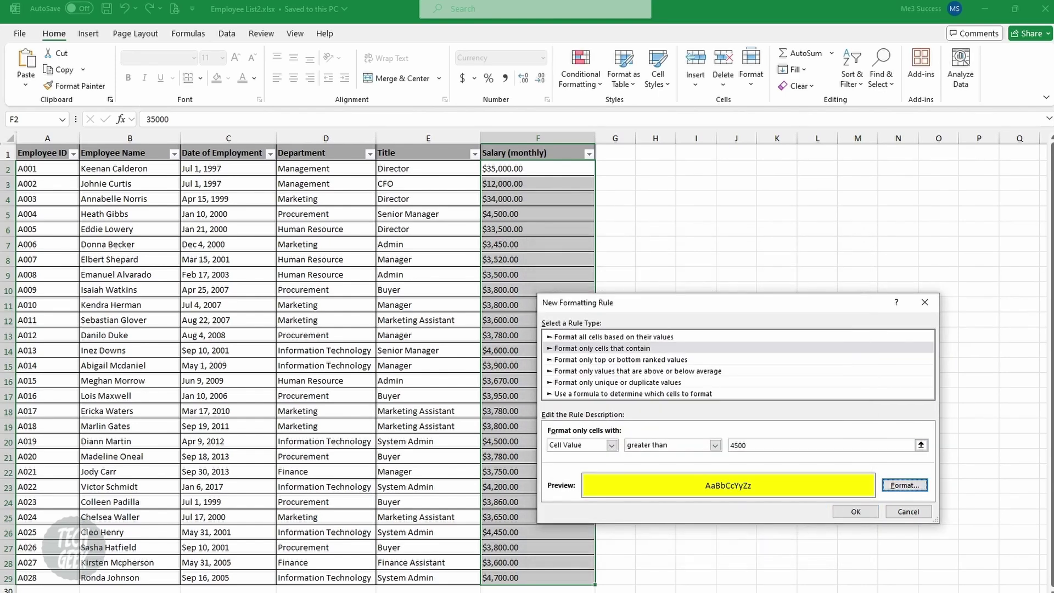
{"action": "key", "text": "Return"}
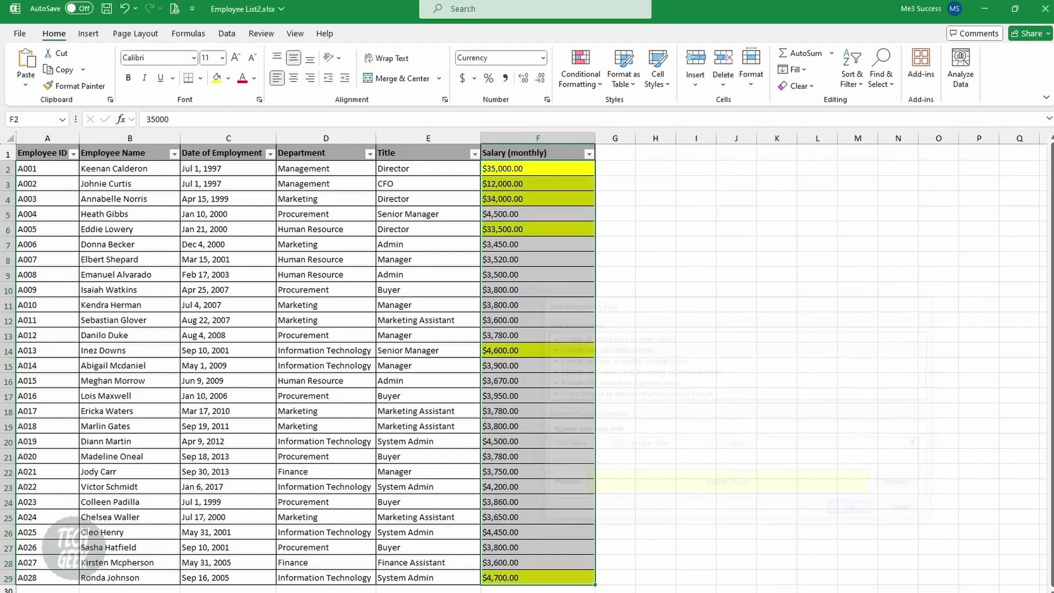
{"action": "left_click", "coordinate": [655, 349]}
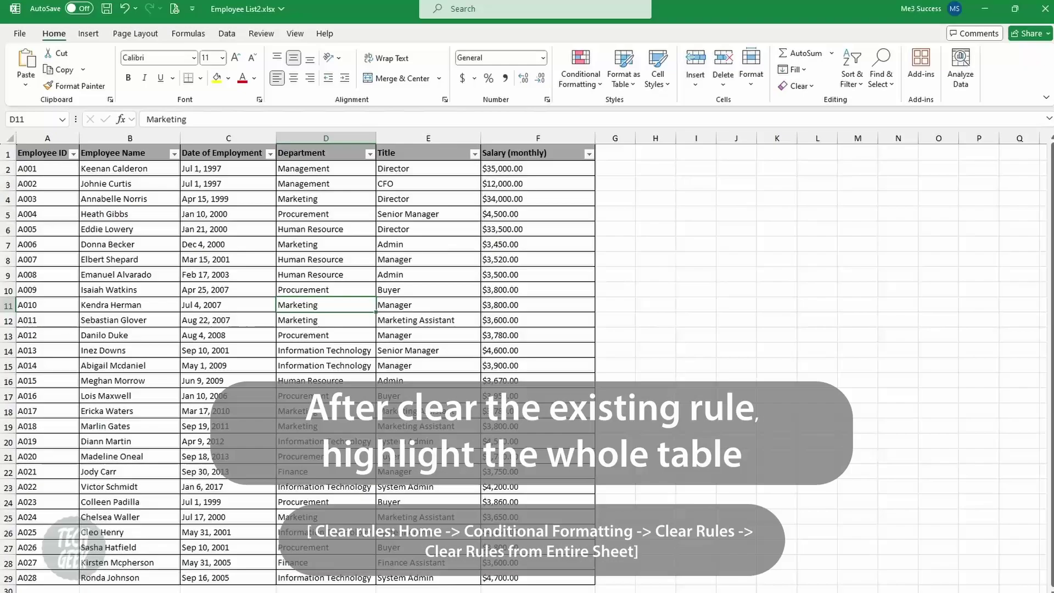
Step: Create a formula-based conditional formatting rule for the table range A2:F29 using the formula =$F2>4500
{"action": "mouse_move", "coordinate": [55, 169]}
{"action": "left_mouse_down"}
{"action": "mouse_move", "coordinate": [78, 171]}
{"action": "mouse_move", "coordinate": [466, 426]}
{"action": "mouse_move", "coordinate": [538, 547]}
{"action": "mouse_move", "coordinate": [538, 577]}
{"action": "left_mouse_up"}
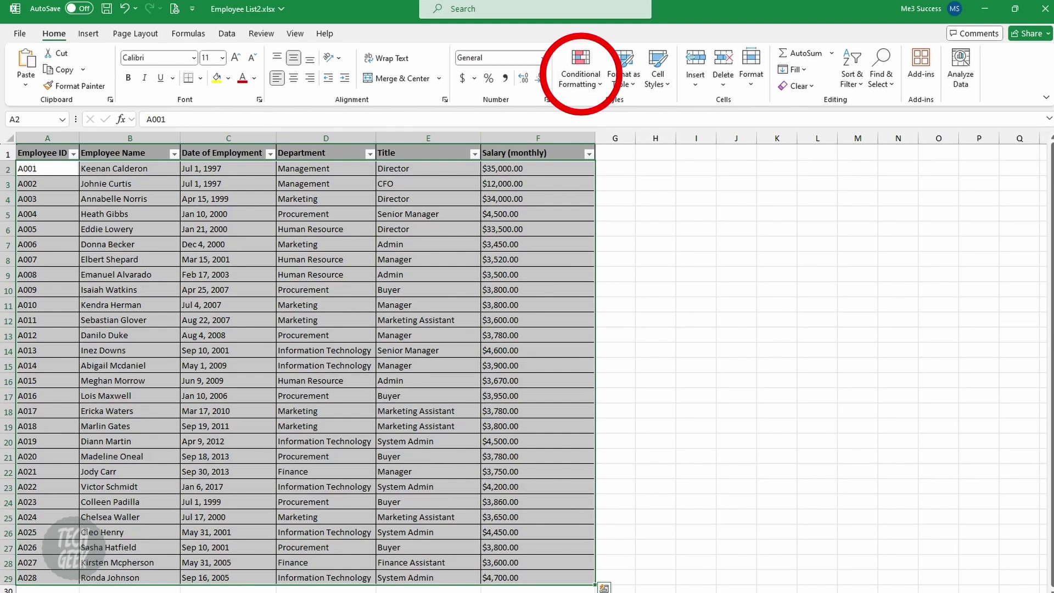
{"action": "left_click", "coordinate": [580, 74]}
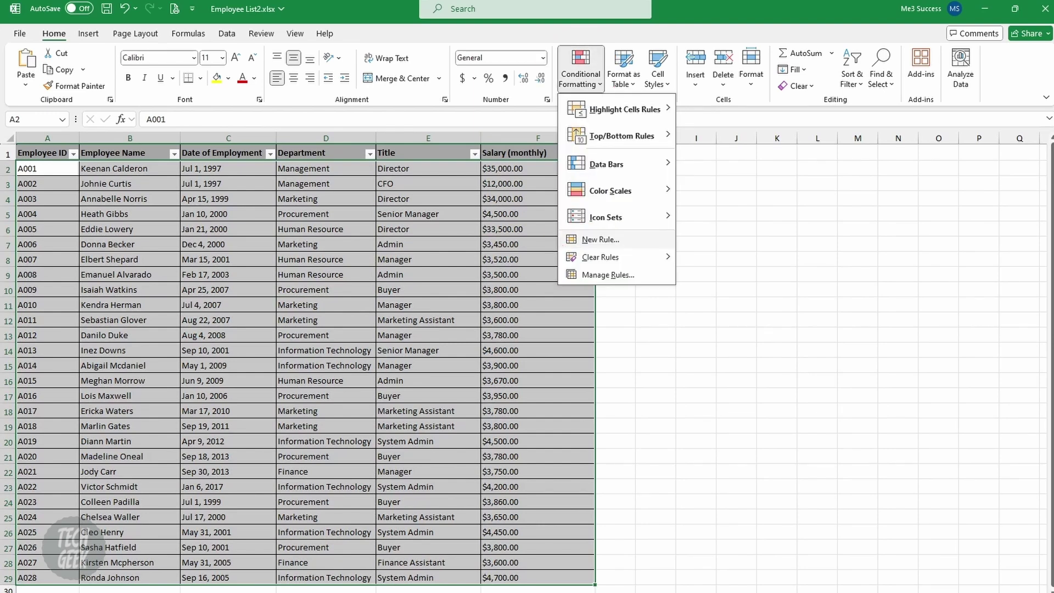
{"action": "left_click", "coordinate": [594, 238]}
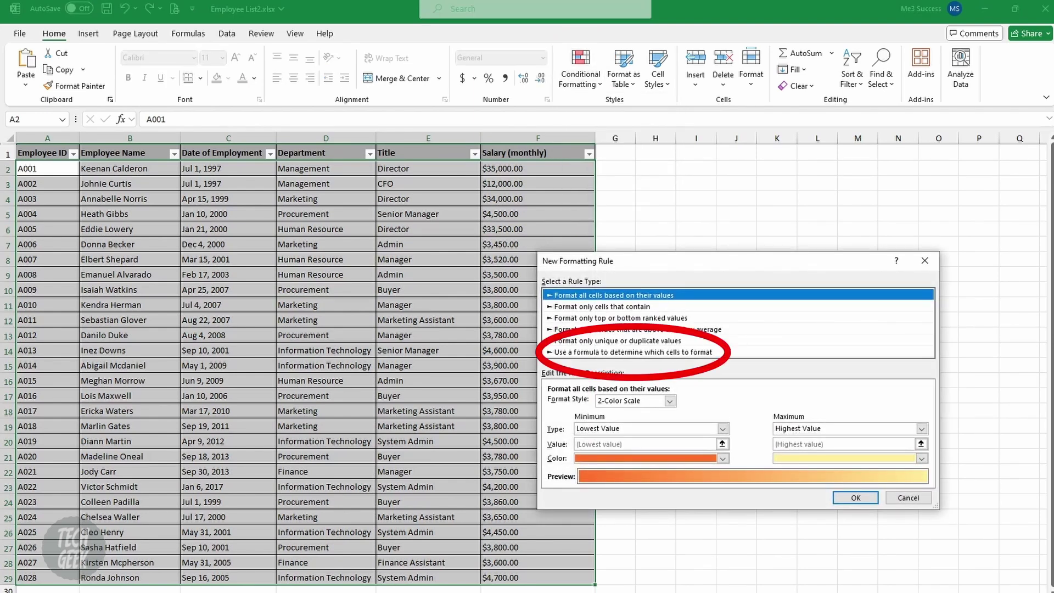
{"action": "left_click", "coordinate": [632, 352]}
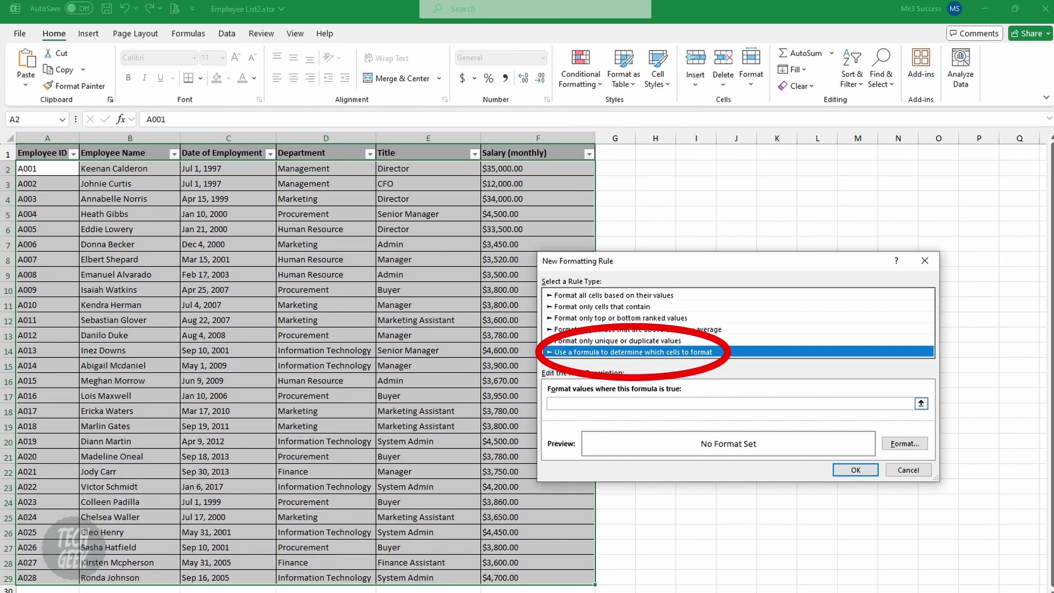
{"action": "left_click", "coordinate": [730, 403]}
{"action": "type", "text": "="}
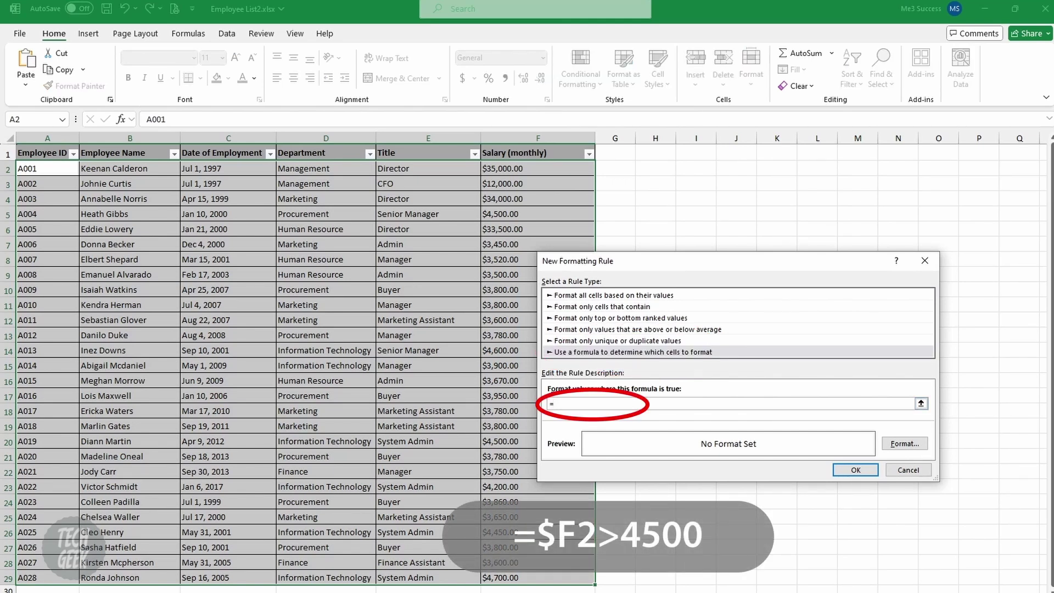
{"action": "left_click", "coordinate": [536, 168]}
{"action": "type", "text": ">4500"}
{"action": "left_click_drag", "start_coordinate": [561, 403], "coordinate": [566, 404]}
{"action": "key", "text": "Delete"}
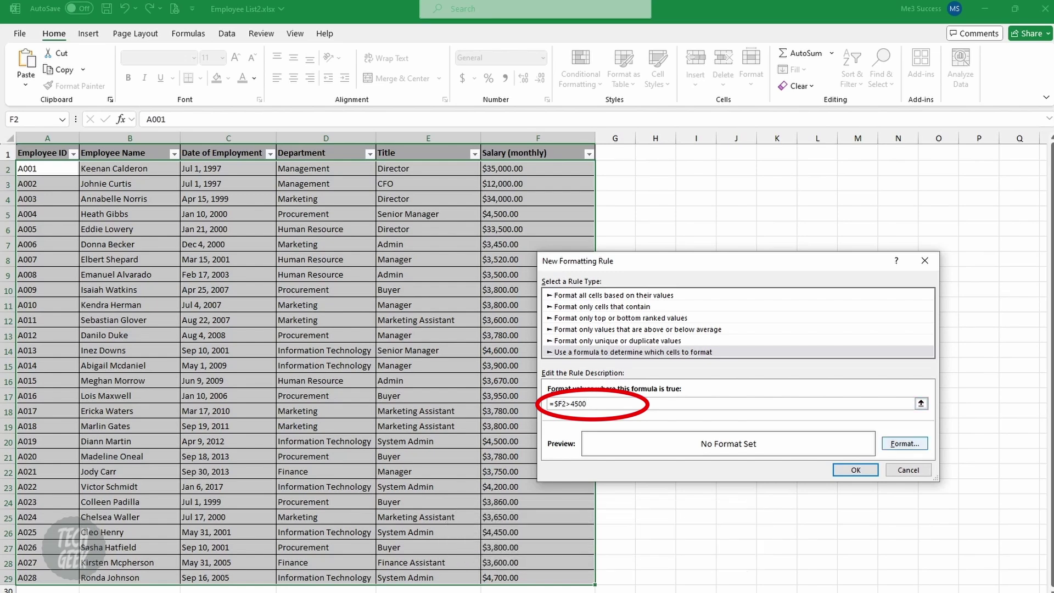
Step: Set the formula rule's format to a yellow fill and apply it to the table rows
{"action": "left_click", "coordinate": [903, 443]}
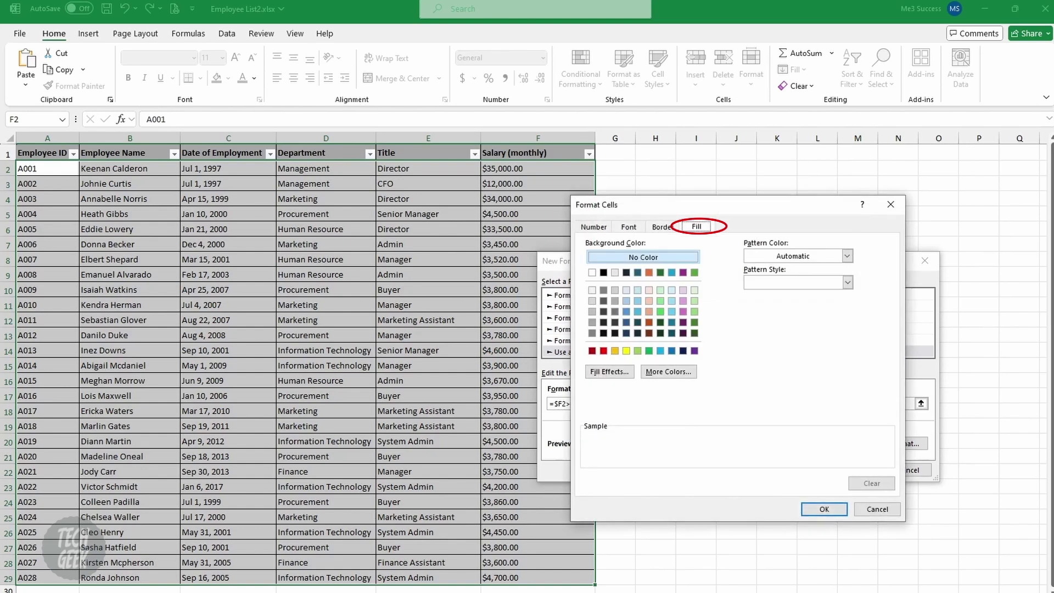
{"action": "left_click", "coordinate": [625, 351]}
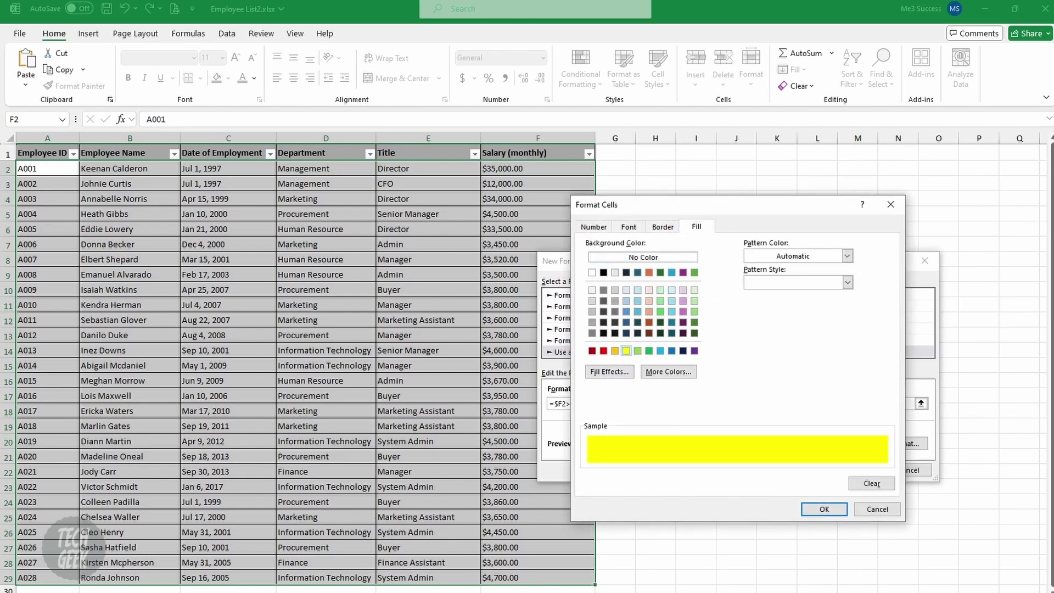
{"action": "key", "text": "Return"}
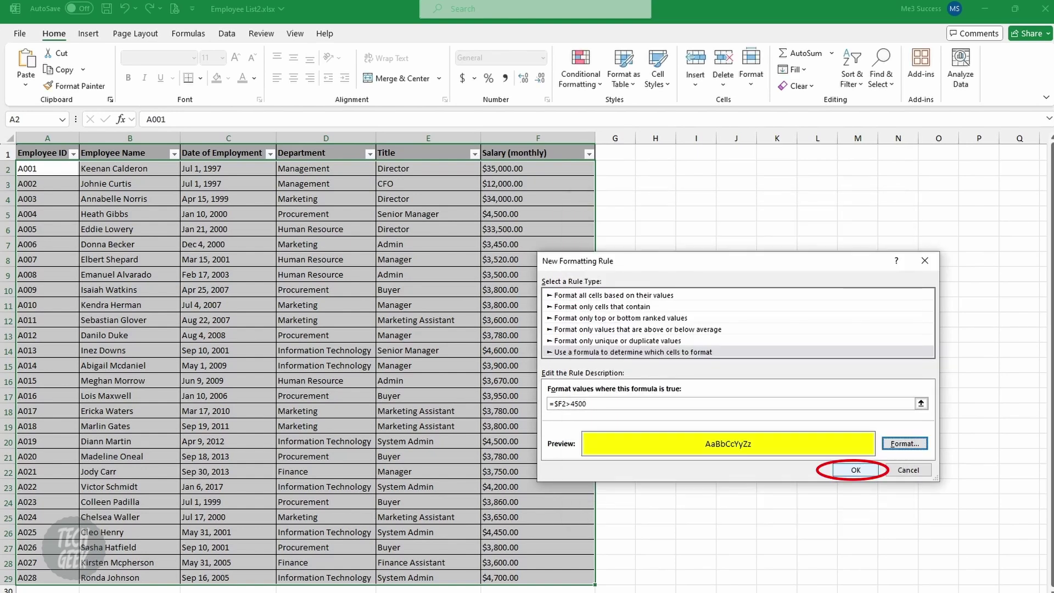
{"action": "key", "text": "Return"}
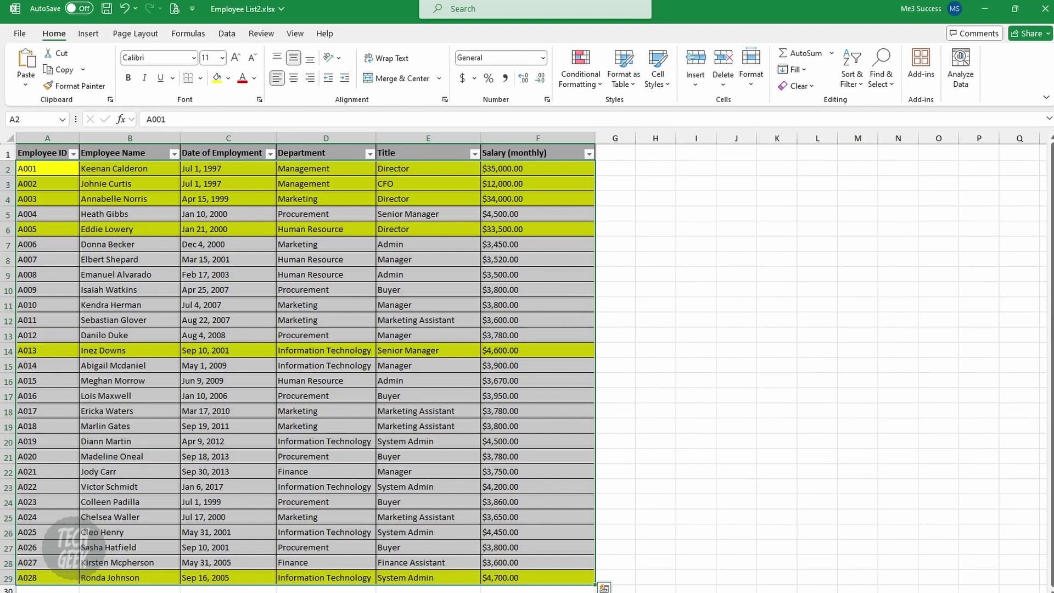
{"action": "left_click", "coordinate": [655, 411]}
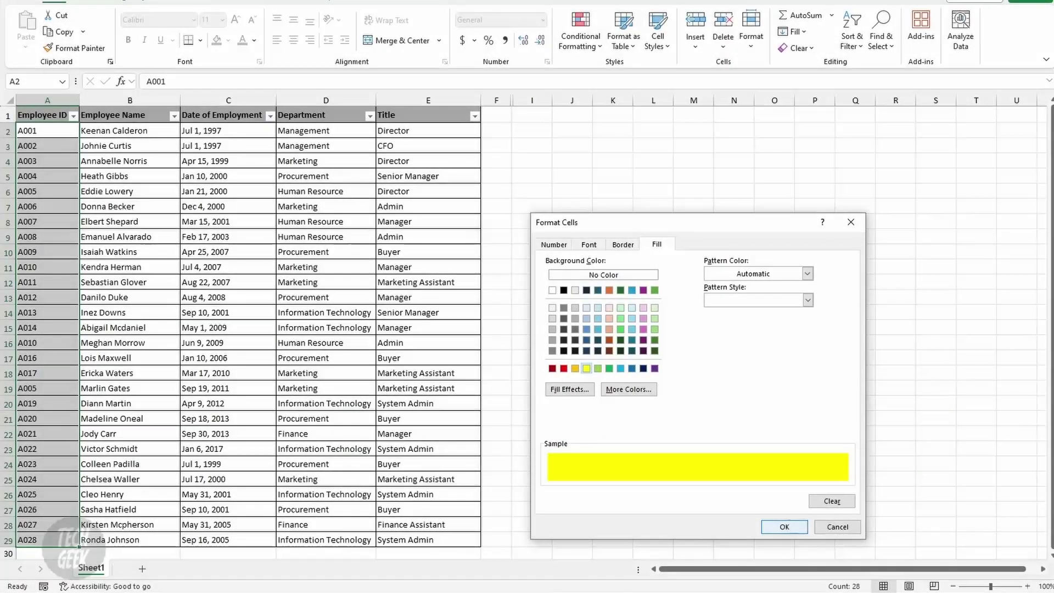
Step: Confirm the yellow fill and apply the formatting rule to the Employee ID column
{"action": "left_click", "coordinate": [784, 525]}
{"action": "key", "text": "Return"}
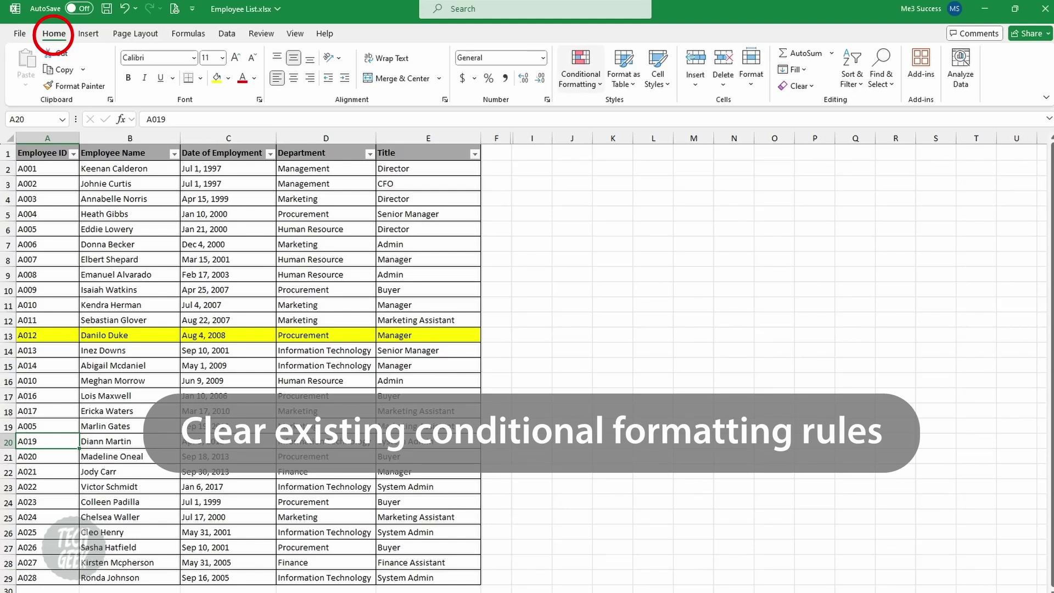
Step: Clear the existing conditional formatting rules from the entire sheet
{"action": "left_click", "coordinate": [580, 71]}
{"action": "mouse_move", "coordinate": [600, 257]}
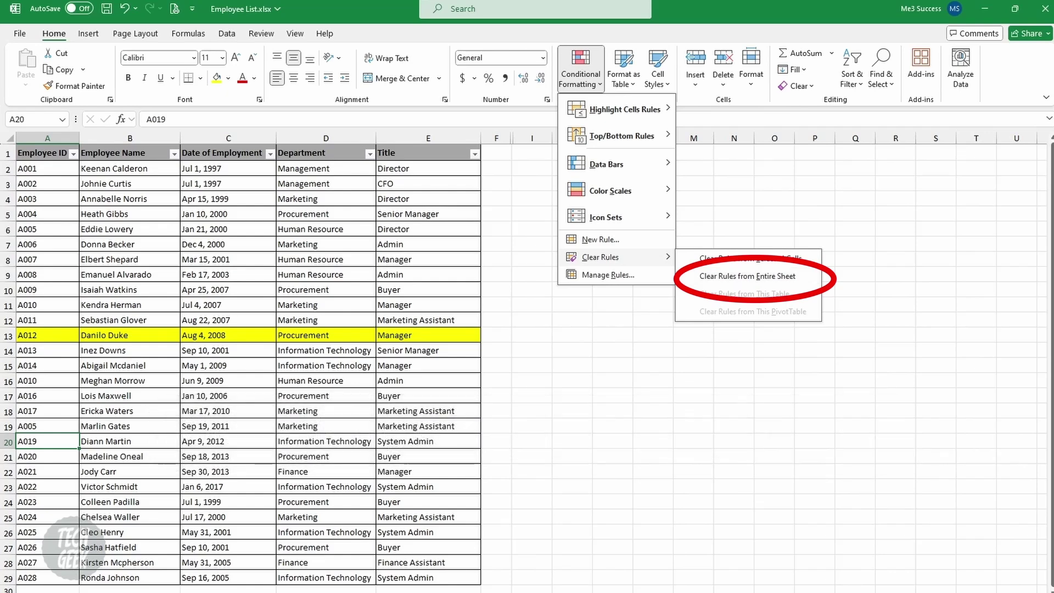
{"action": "left_click", "coordinate": [747, 276]}
{"action": "left_click", "coordinate": [693, 259]}
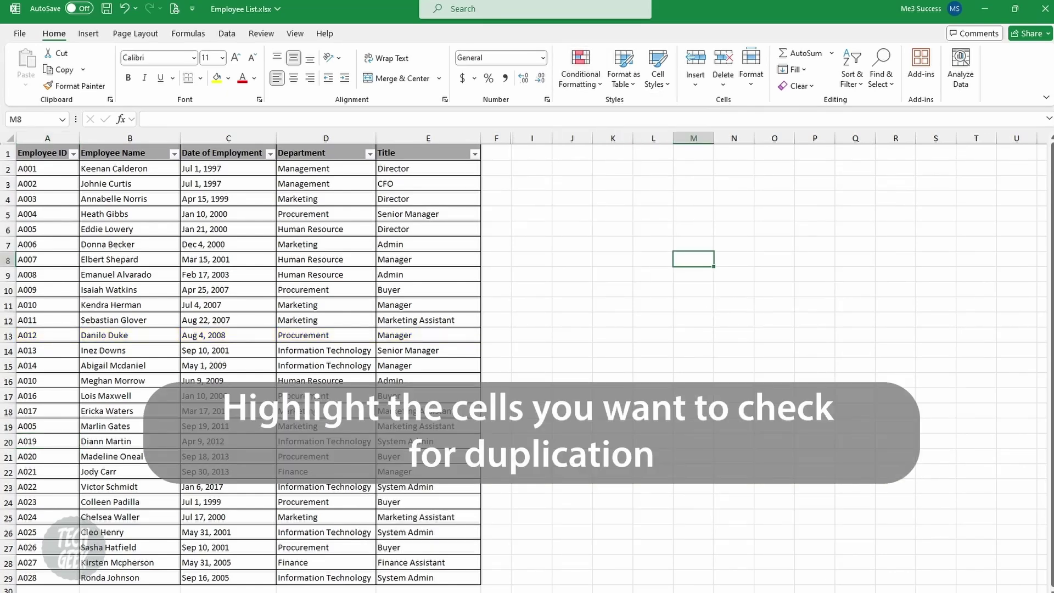
Step: Create a conditional formatting rule for the Employee IDs in A2:A29 that formats only duplicate values
{"action": "left_click_drag", "start_coordinate": [44, 168], "coordinate": [44, 577]}
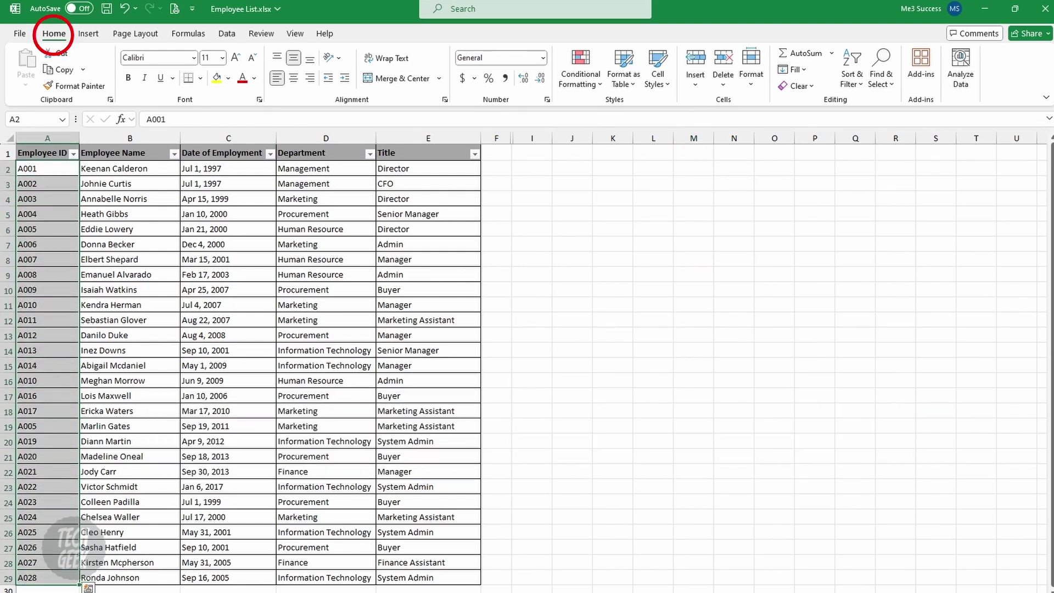
{"action": "left_click", "coordinate": [581, 74]}
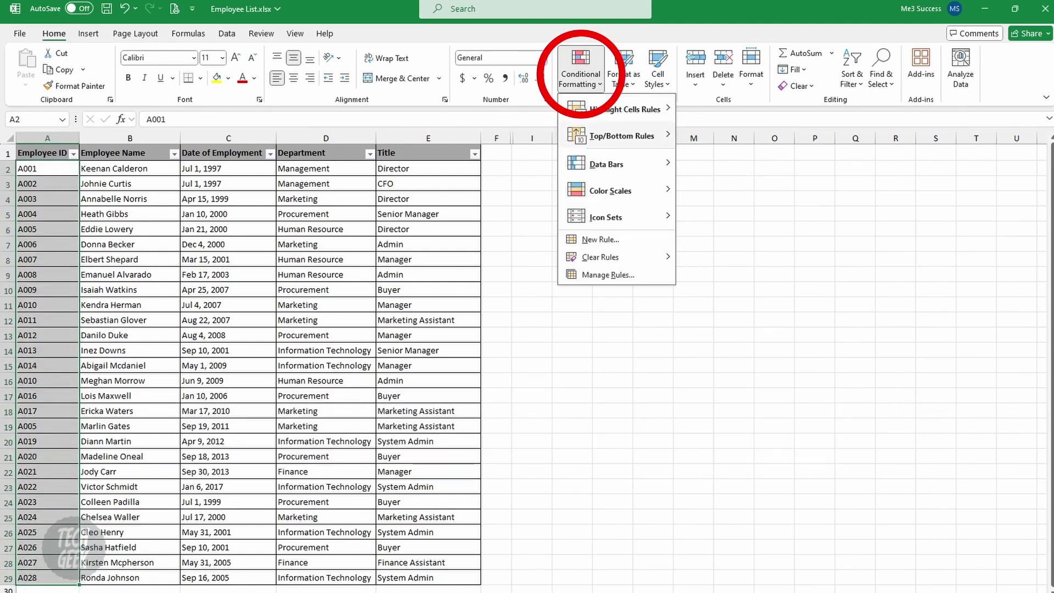
{"action": "left_click", "coordinate": [601, 239]}
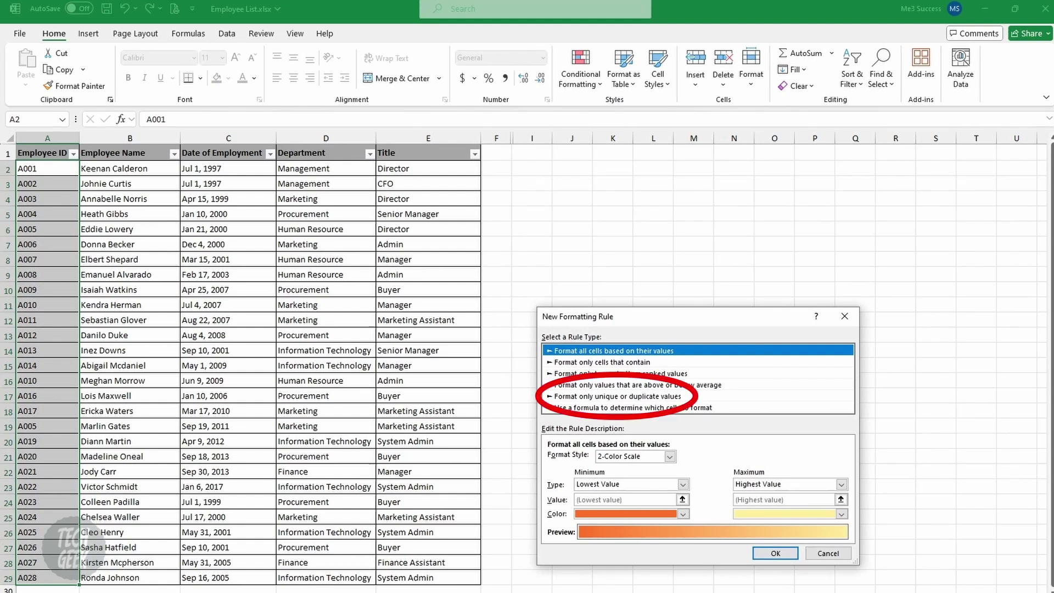
{"action": "left_click", "coordinate": [617, 396]}
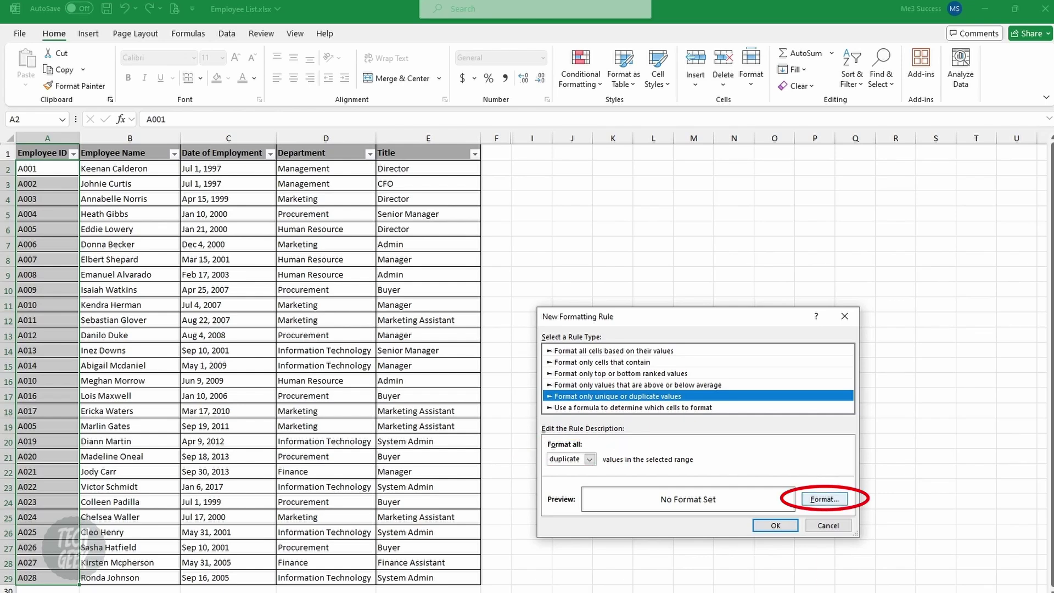
Step: Give the duplicate-value rule a yellow background fill and apply it to the Employee IDs
{"action": "left_click", "coordinate": [824, 498]}
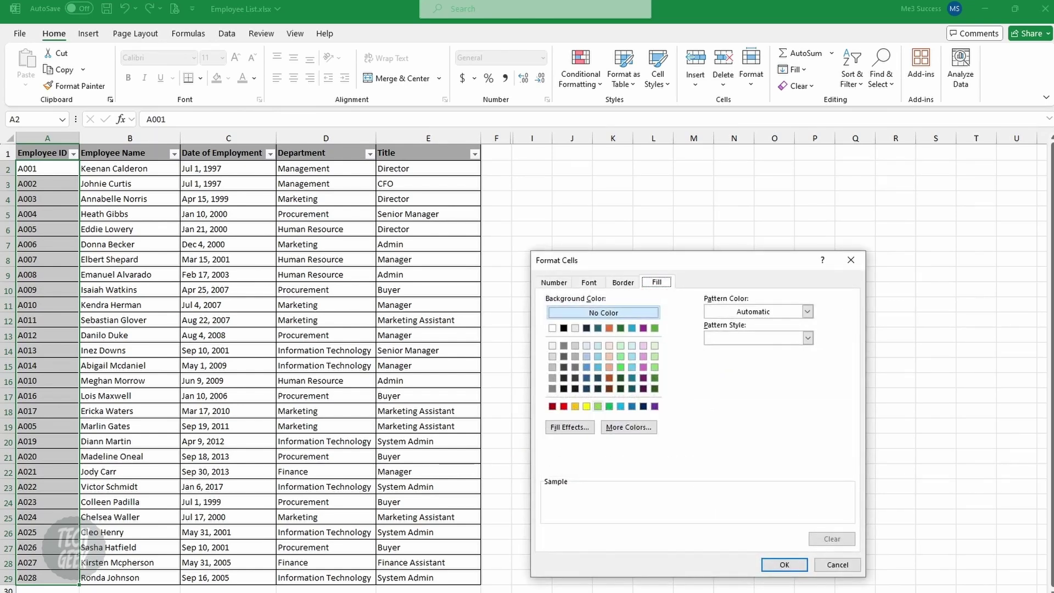
{"action": "left_click", "coordinate": [587, 406]}
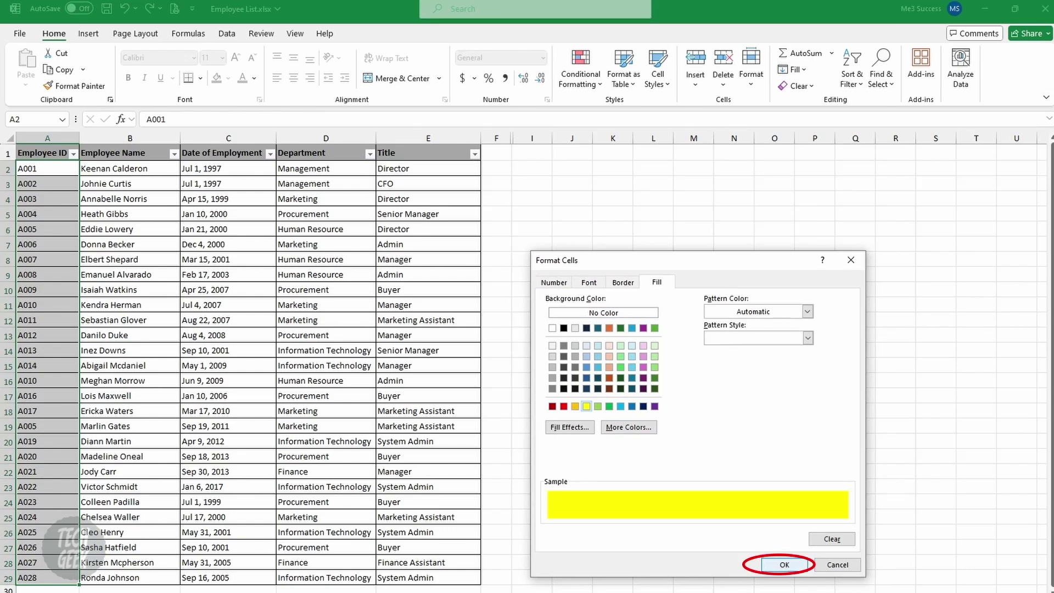
{"action": "key", "text": "Return"}
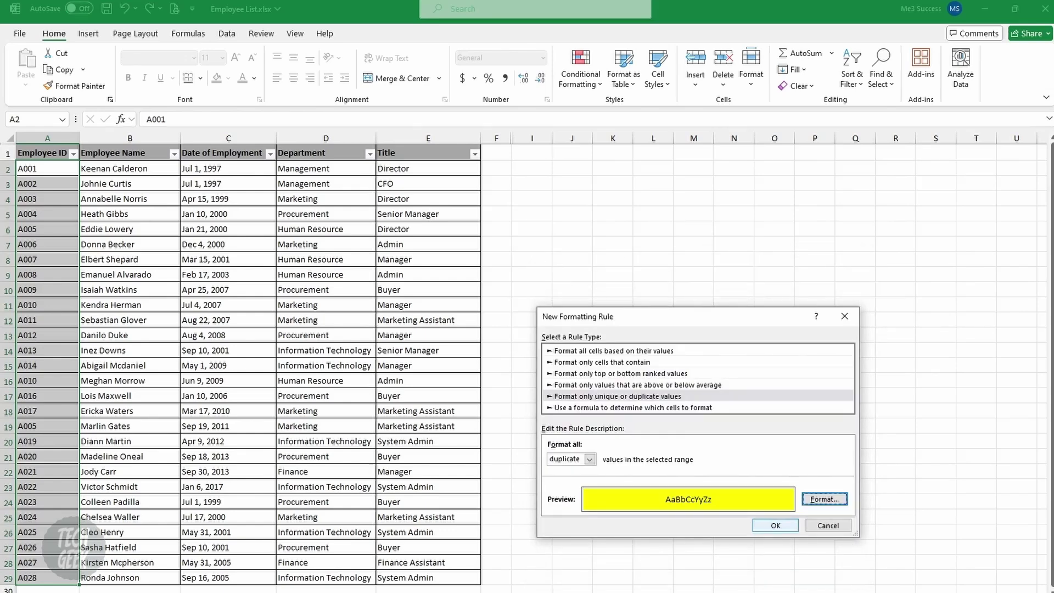
{"action": "key", "text": "Return"}
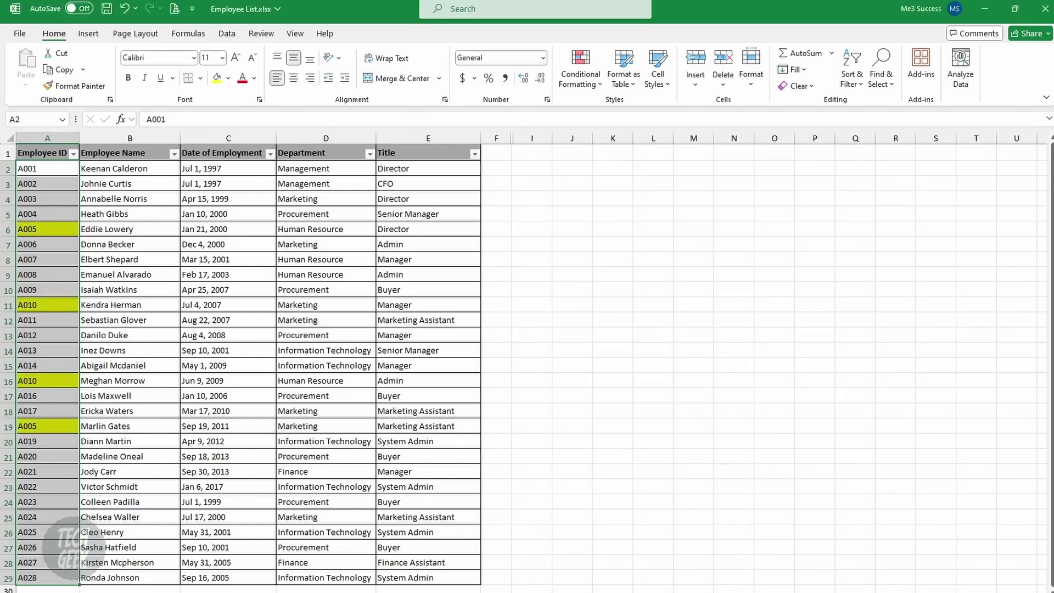
{"action": "left_click", "coordinate": [228, 335]}
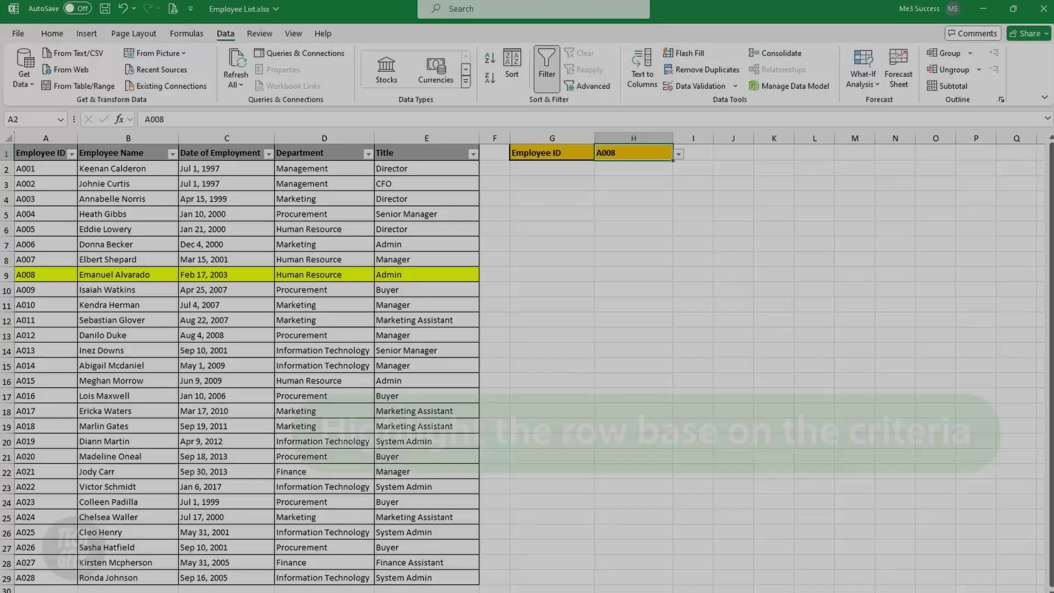
Step: Choose the Employee ID from A12 in the H1 dropdown, then pick an earlier ID from the same list
{"action": "left_click", "coordinate": [679, 153]}
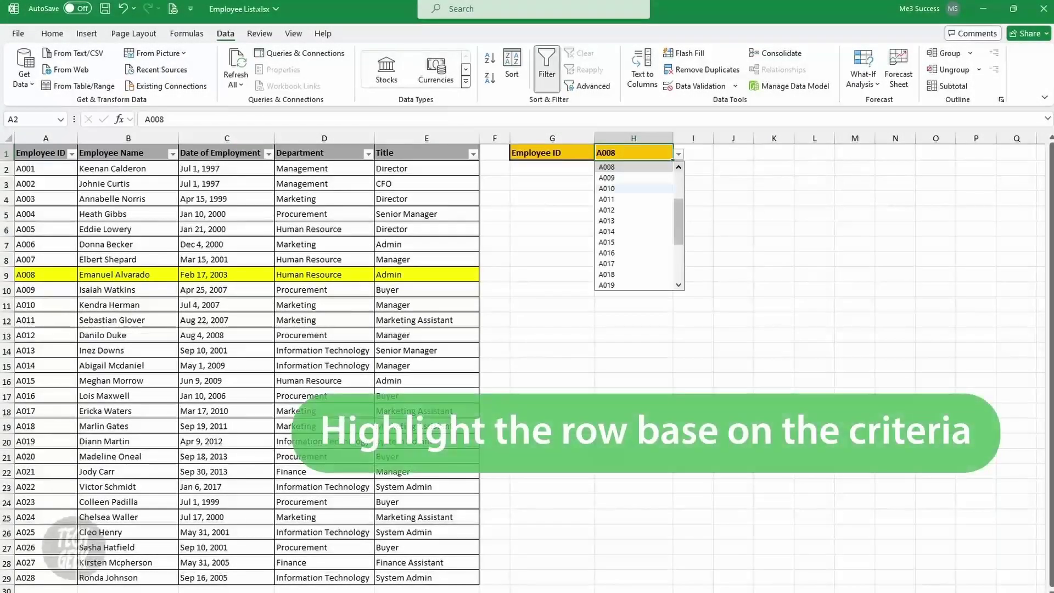
{"action": "left_click", "coordinate": [631, 199]}
{"action": "key", "text": "alt+Down"}
{"action": "key", "text": "Up"}
{"action": "key", "text": "Up"}
{"action": "key", "text": "Up"}
{"action": "key", "text": "Up"}
{"action": "key", "text": "Up"}
{"action": "key", "text": "Up"}
{"action": "key", "text": "Up"}
{"action": "key", "text": "Up"}
{"action": "key", "text": "Up"}
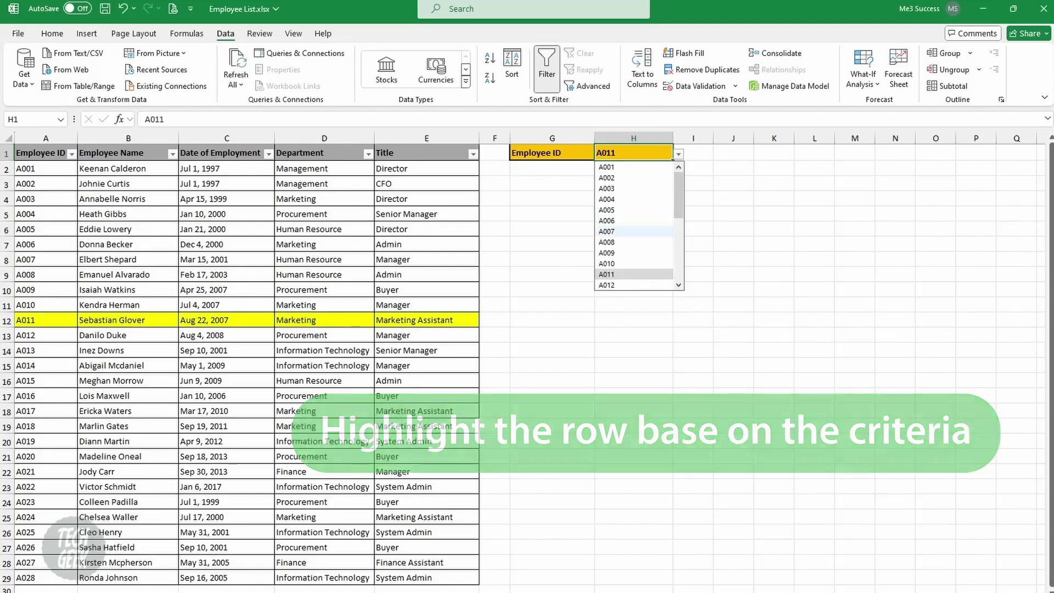
{"action": "key", "text": "Return"}
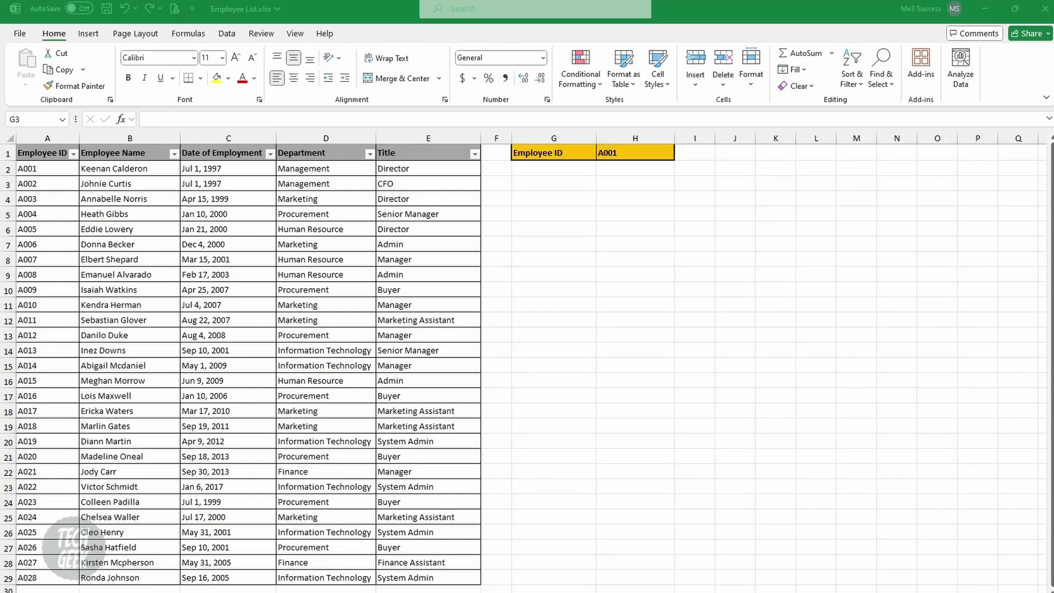
Step: Start a new conditional formatting rule for the employee table A2:E29 that uses a formula to determine which cells to format
{"action": "left_click", "coordinate": [48, 168]}
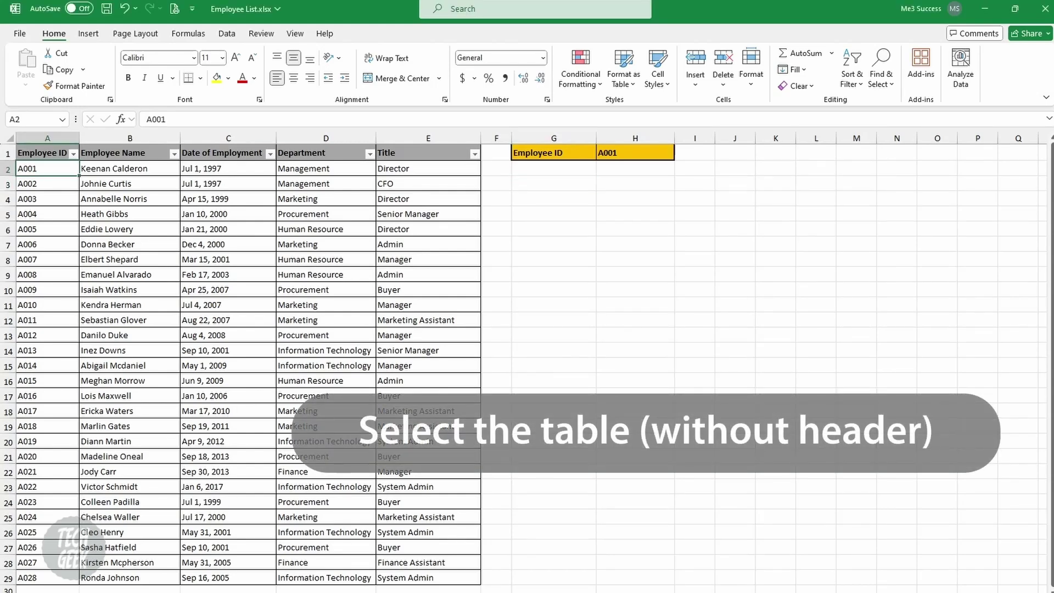
{"action": "mouse_move", "coordinate": [47, 168]}
{"action": "left_mouse_down"}
{"action": "mouse_move", "coordinate": [230, 336]}
{"action": "mouse_move", "coordinate": [351, 549]}
{"action": "mouse_move", "coordinate": [428, 577]}
{"action": "left_mouse_up"}
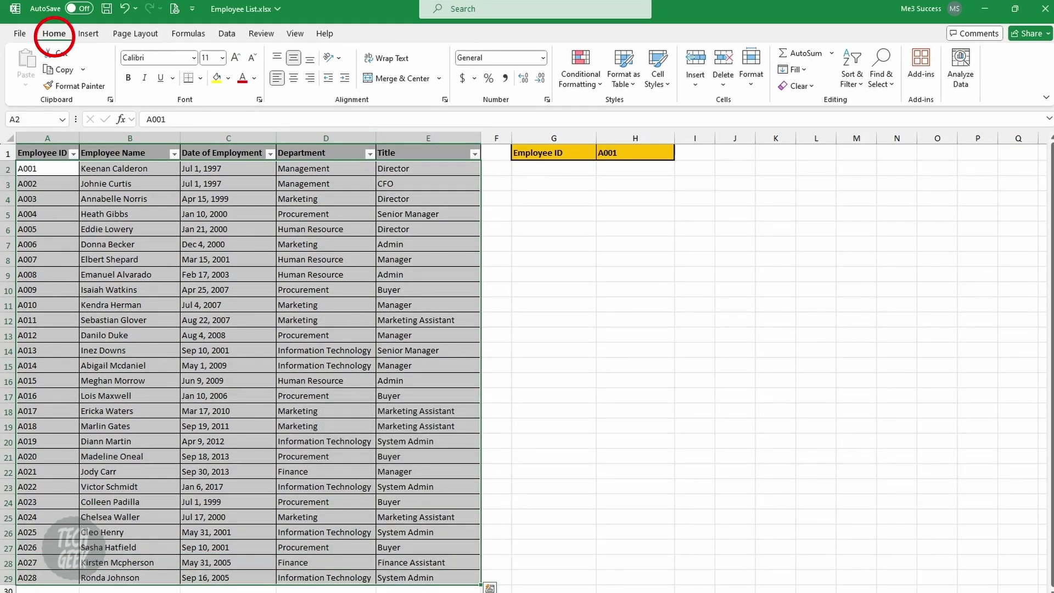
{"action": "left_click", "coordinate": [581, 73]}
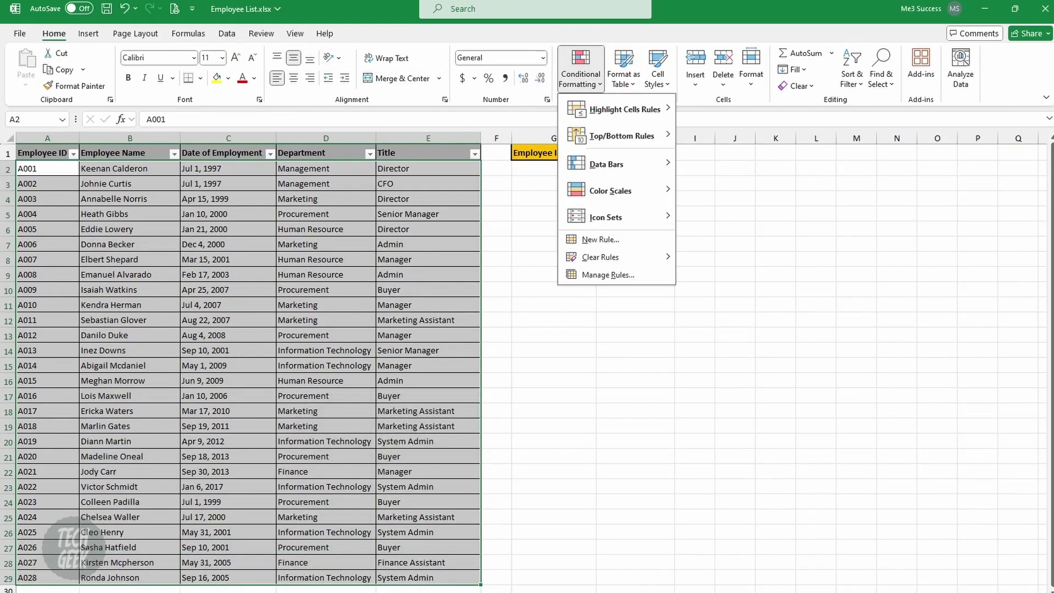
{"action": "key", "text": "Return"}
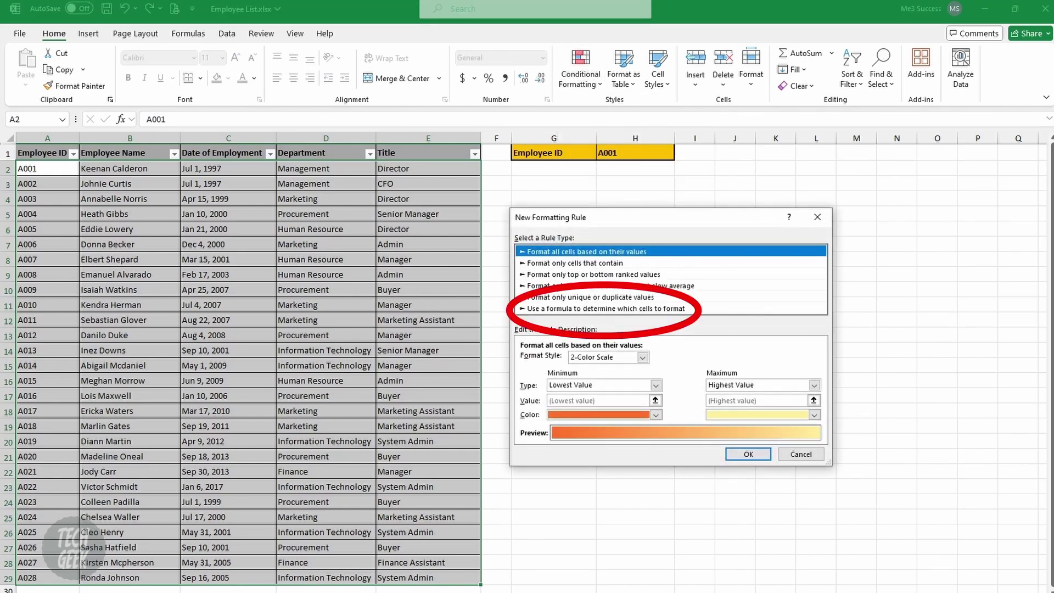
{"action": "left_click", "coordinate": [605, 308]}
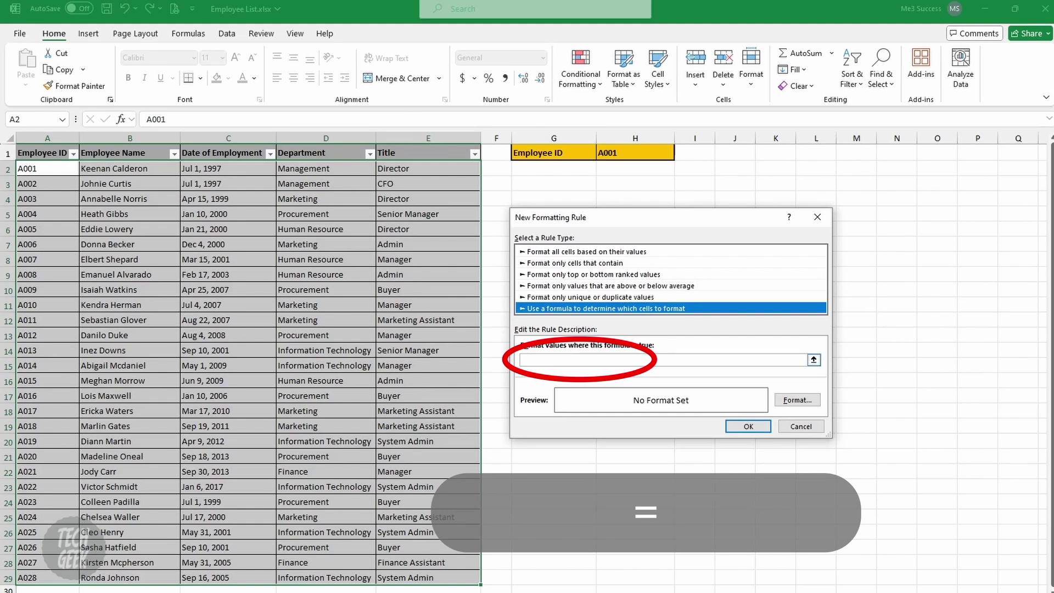
Step: Enter the rule formula =$H$1=$A2, keeping H1 absolute and only the column of A2 locked
{"action": "left_click", "coordinate": [579, 359]}
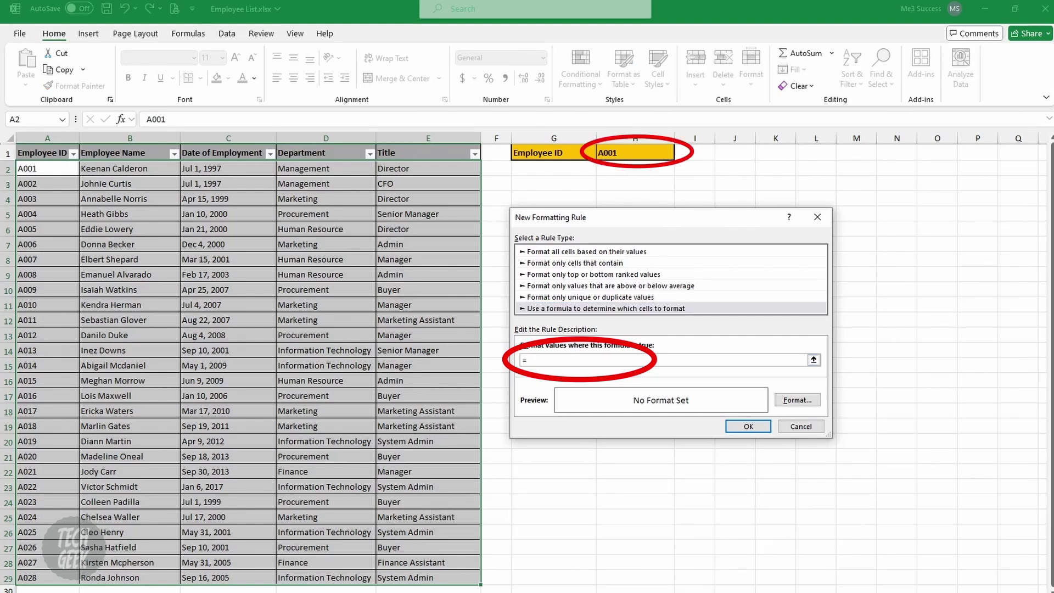
{"action": "left_click", "coordinate": [634, 152]}
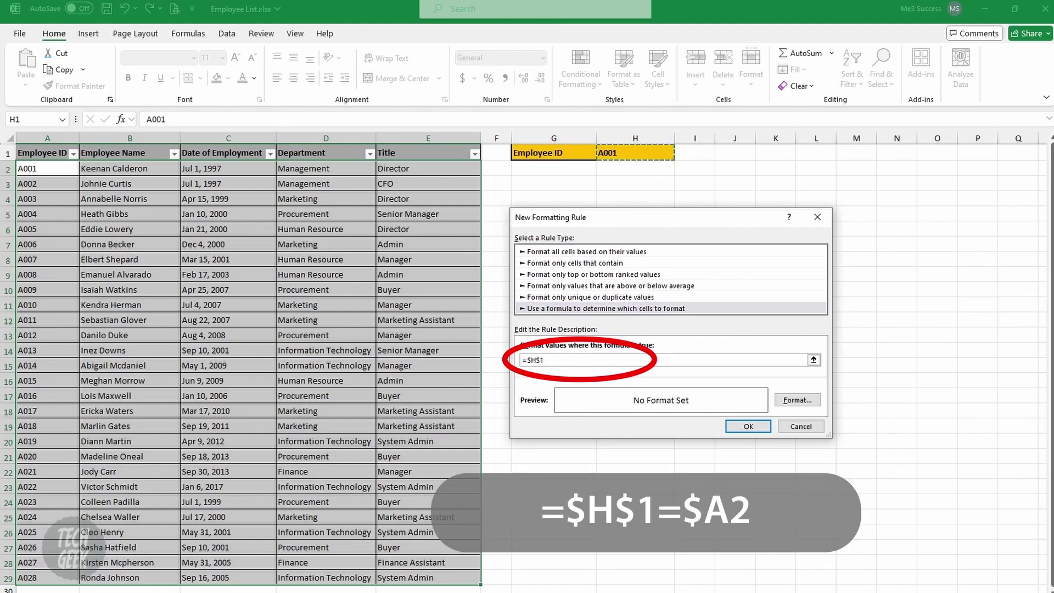
{"action": "type", "text": "="}
{"action": "left_click", "coordinate": [47, 169]}
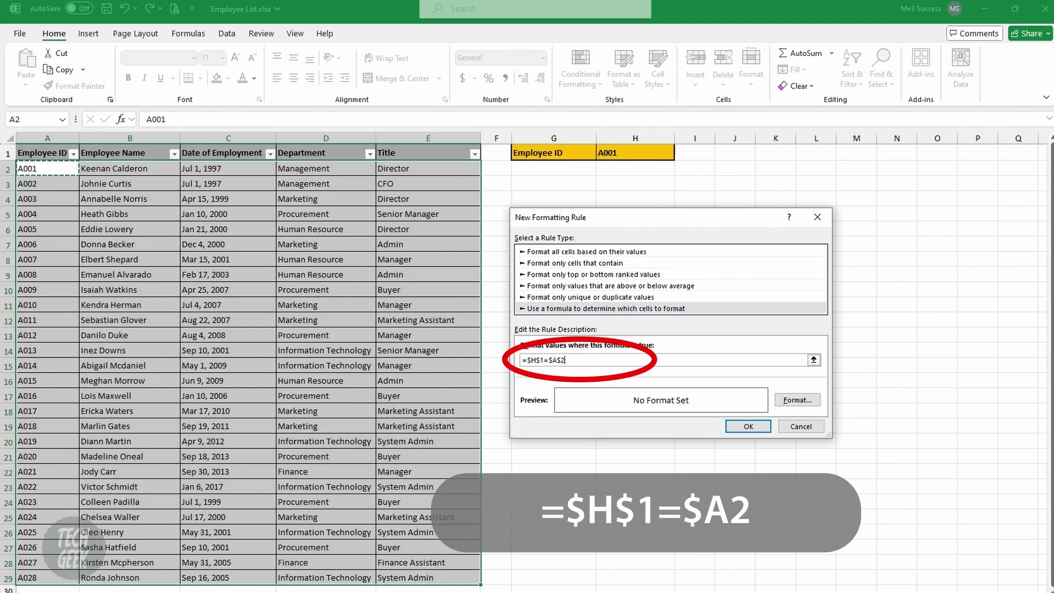
{"action": "left_click", "coordinate": [561, 360]}
{"action": "key", "text": "BackSpace"}
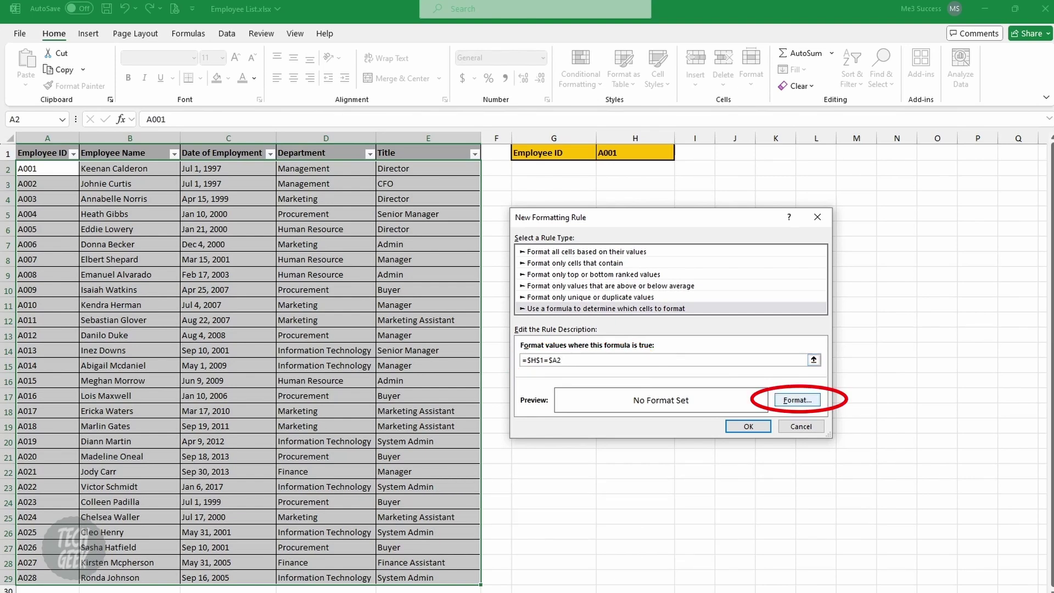
Step: Give the formula rule a yellow background fill and apply it to the employee table
{"action": "left_click", "coordinate": [796, 400]}
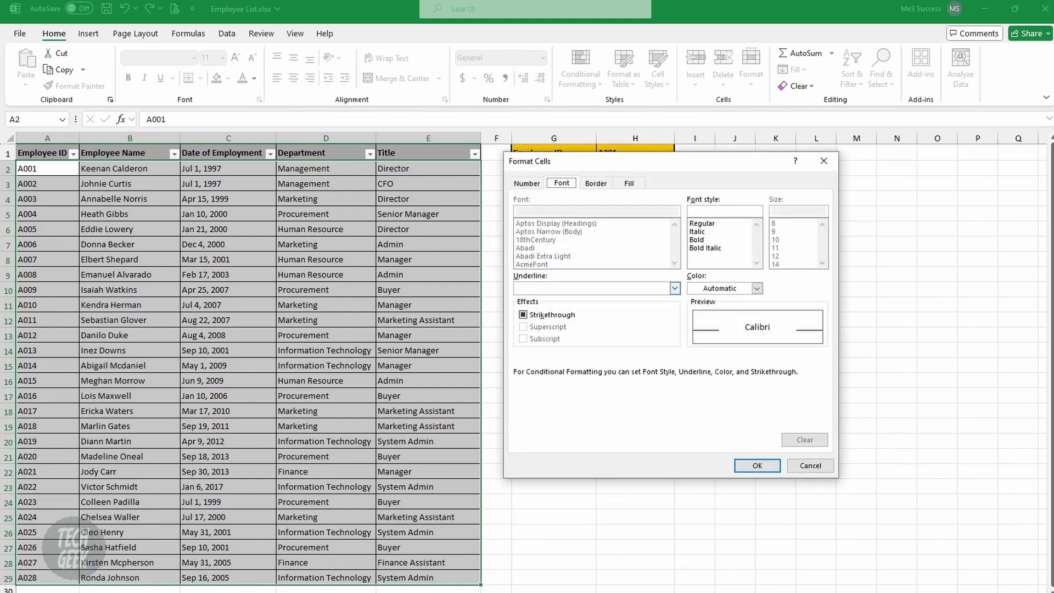
{"action": "left_click", "coordinate": [628, 183]}
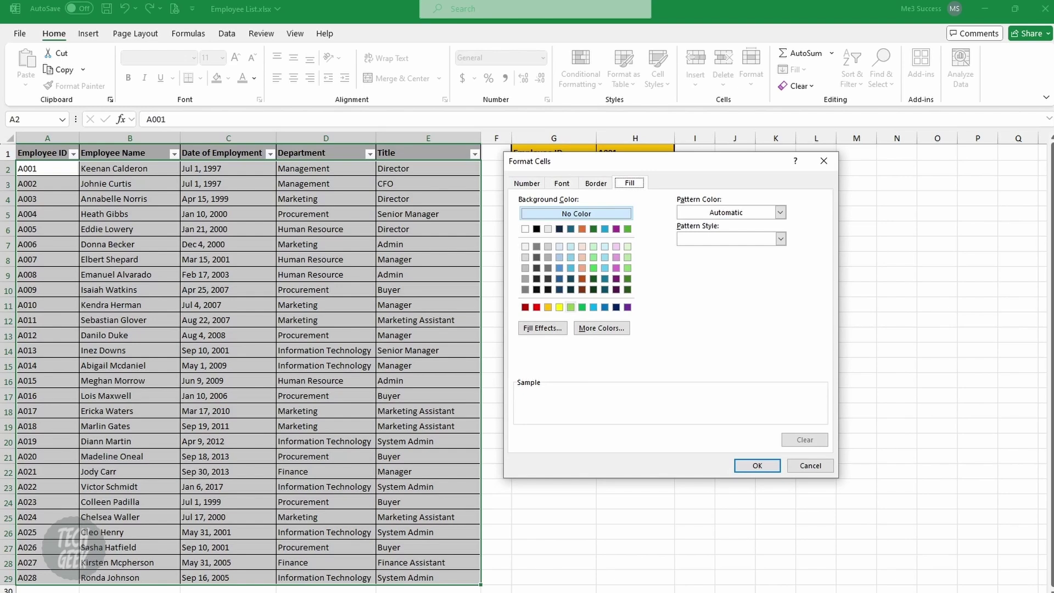
{"action": "left_click", "coordinate": [558, 307]}
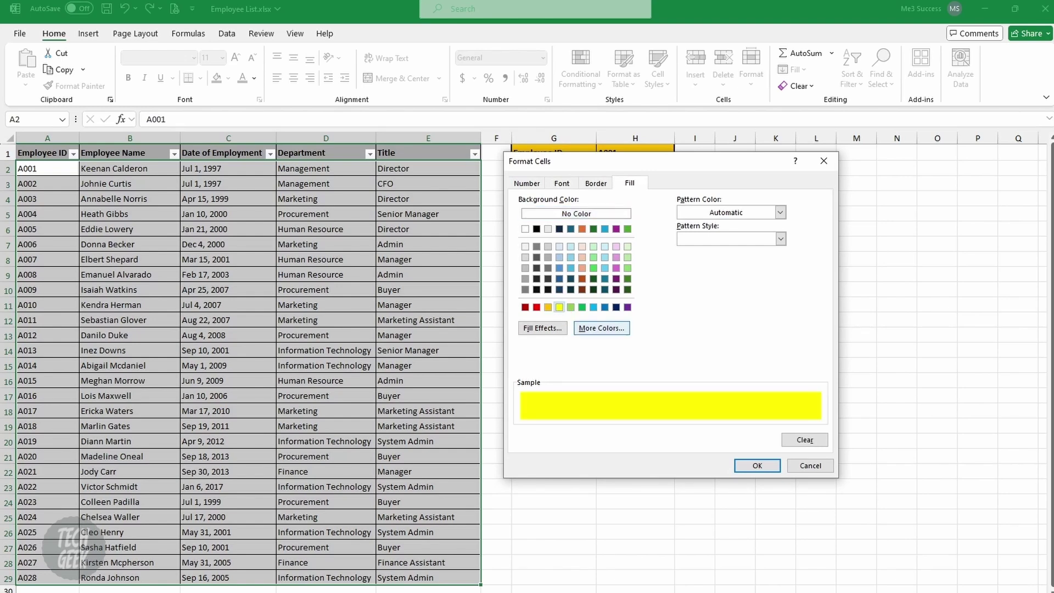
{"action": "key", "text": "Return"}
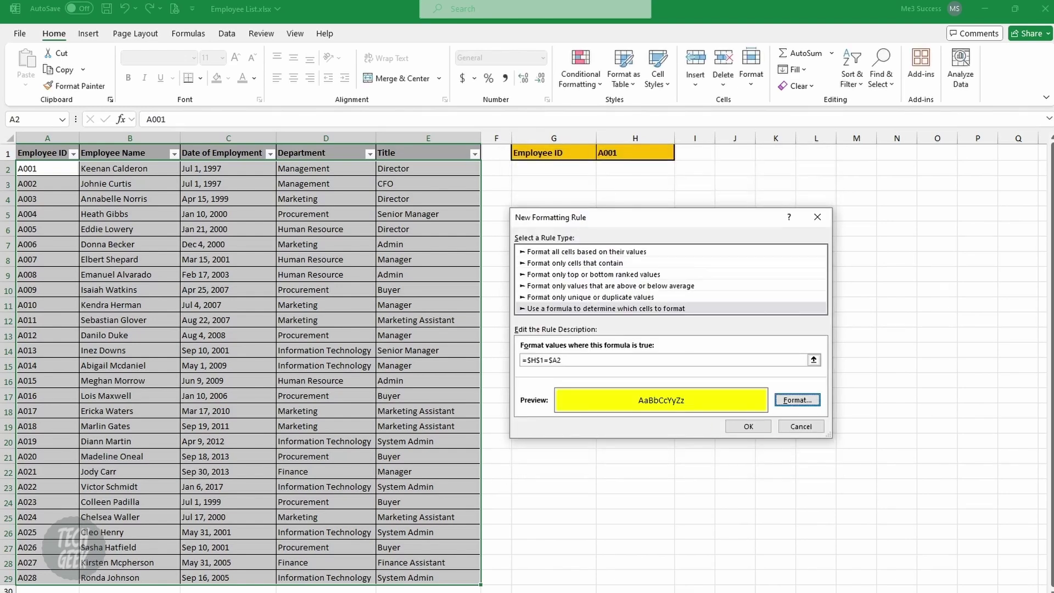
{"action": "key", "text": "Return"}
Step: Test the row highlighting by setting H1 to the Employee ID listed in A5, then to the one in A9
{"action": "double_click", "coordinate": [635, 152]}
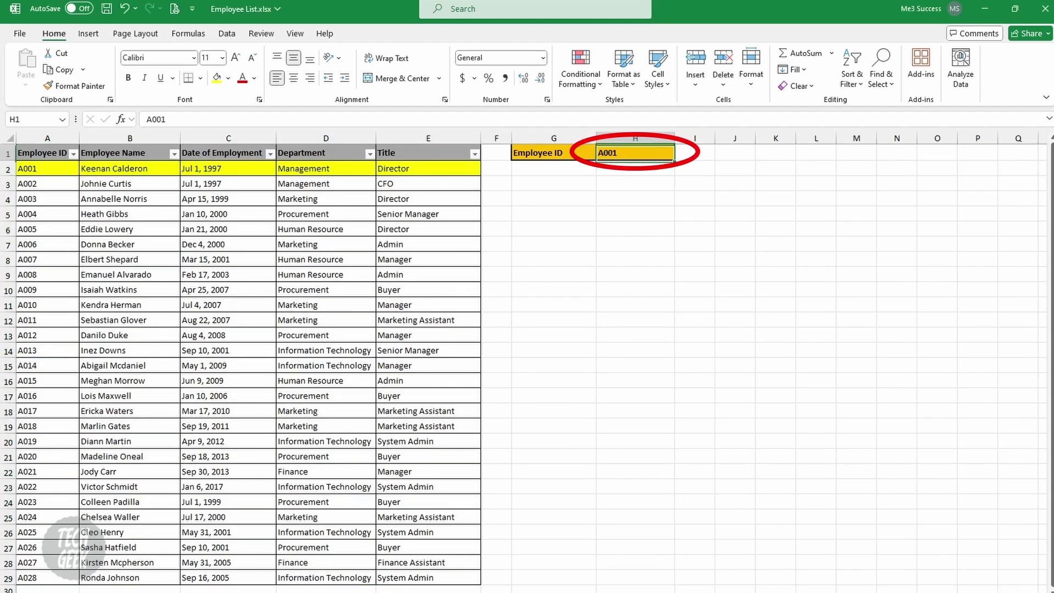
{"action": "key", "text": "BackSpace"}
{"action": "type", "text": "4"}
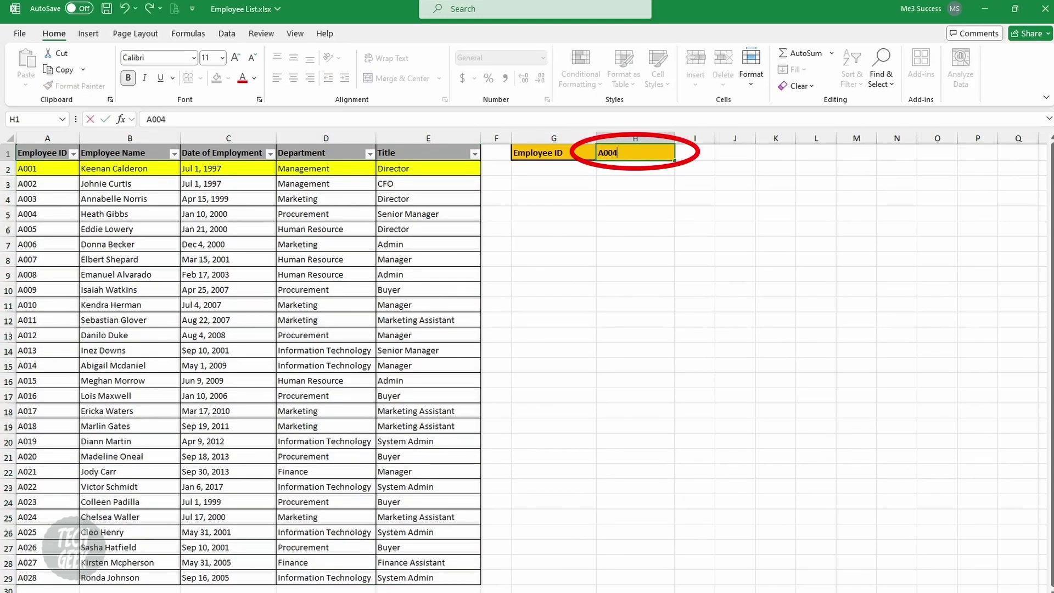
{"action": "key", "text": "ctrl+Return"}
{"action": "key", "text": "BackSpace"}
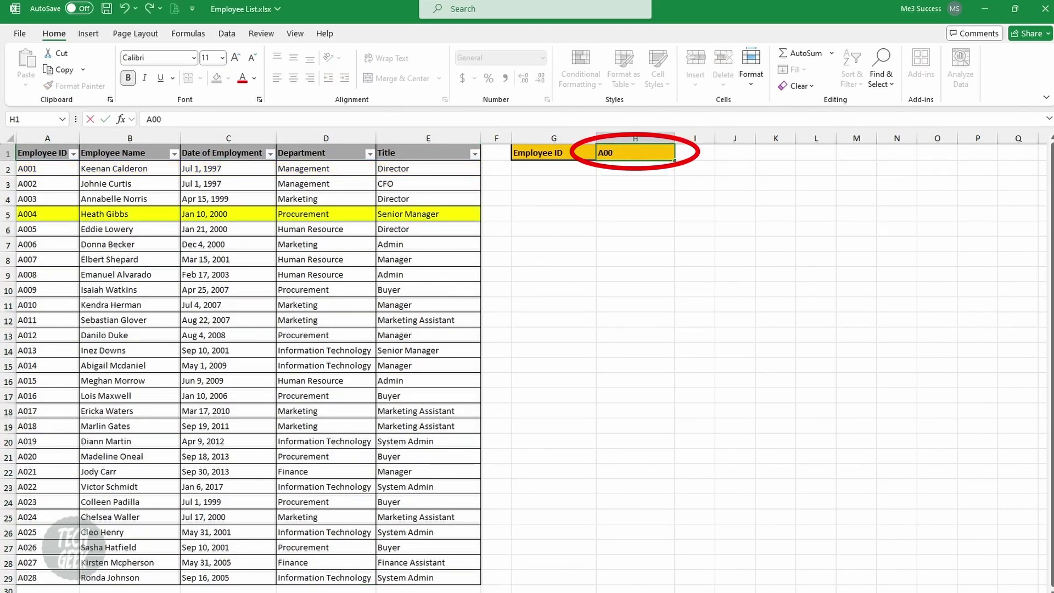
{"action": "type", "text": "8"}
{"action": "key", "text": "Return"}
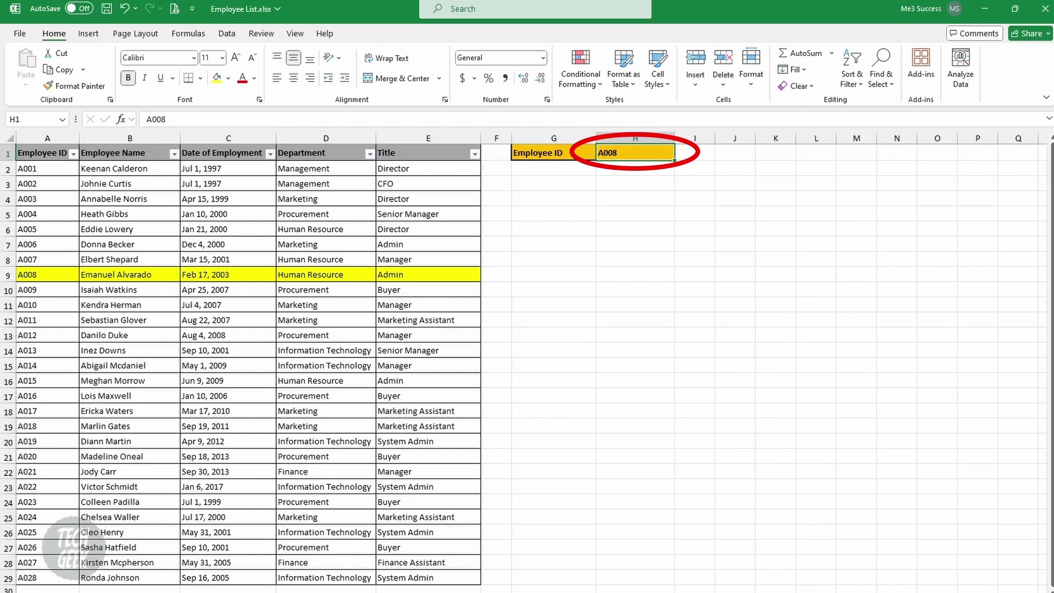
Step: Set up data validation for cell H1 that allows values from a list
{"action": "left_click", "coordinate": [227, 34]}
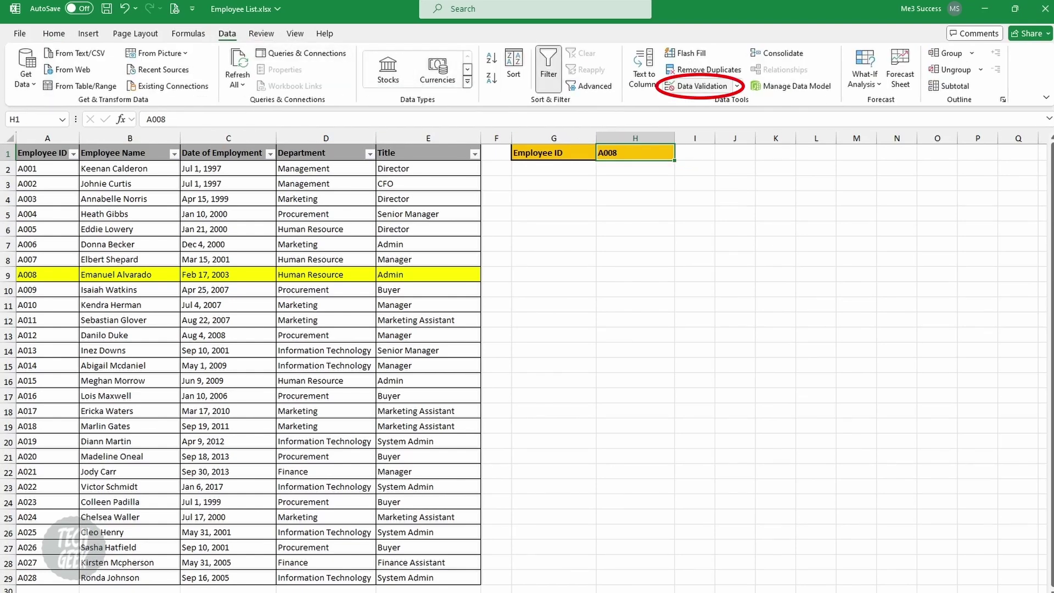
{"action": "left_click", "coordinate": [695, 86]}
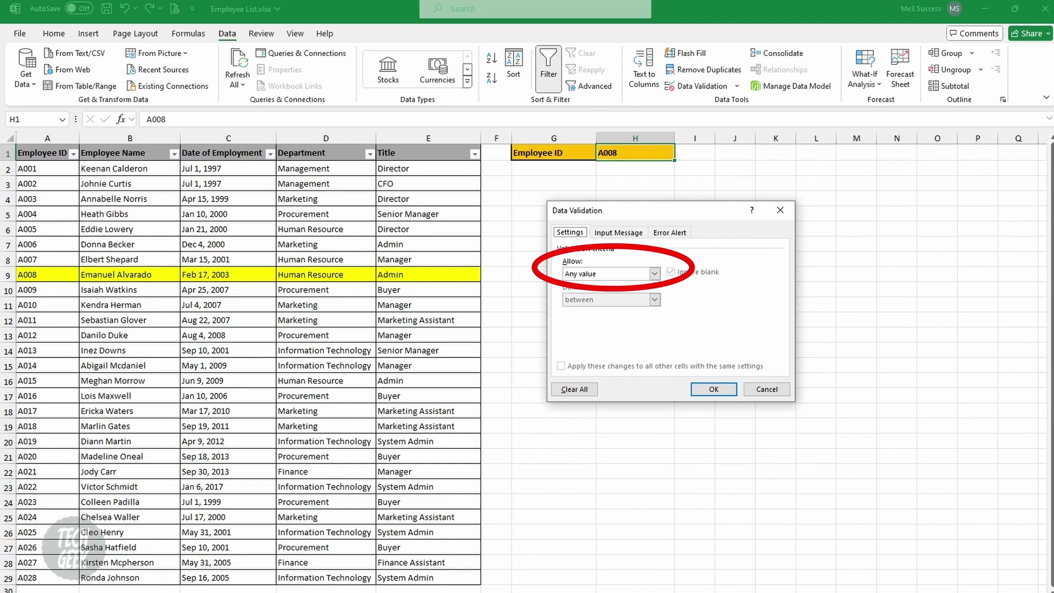
{"action": "key", "text": "alt+Down"}
{"action": "key", "text": "Down"}
{"action": "key", "text": "Down"}
{"action": "key", "text": "Down"}
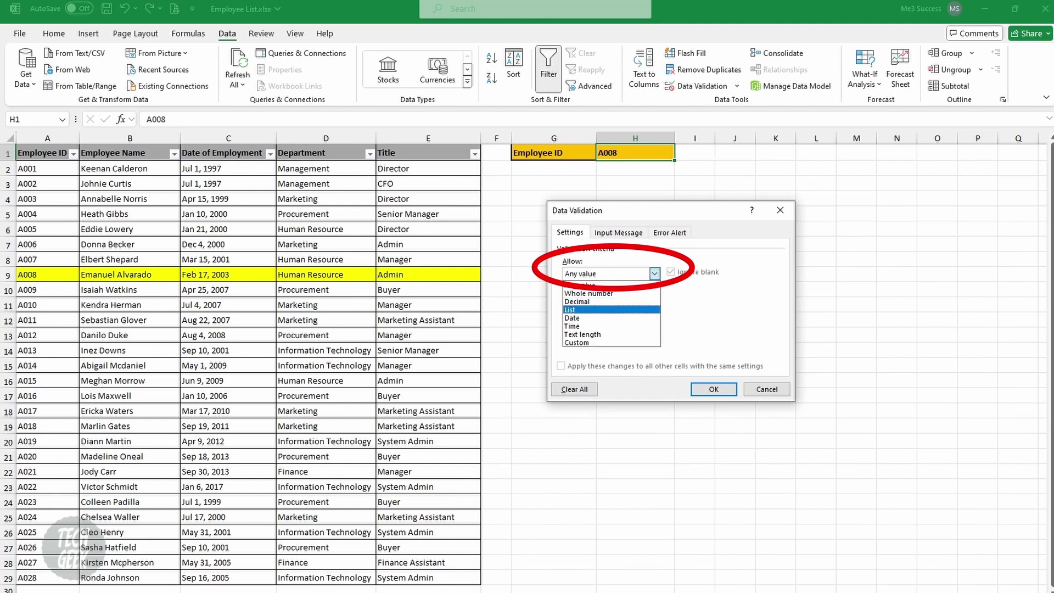
{"action": "key", "text": "Return"}
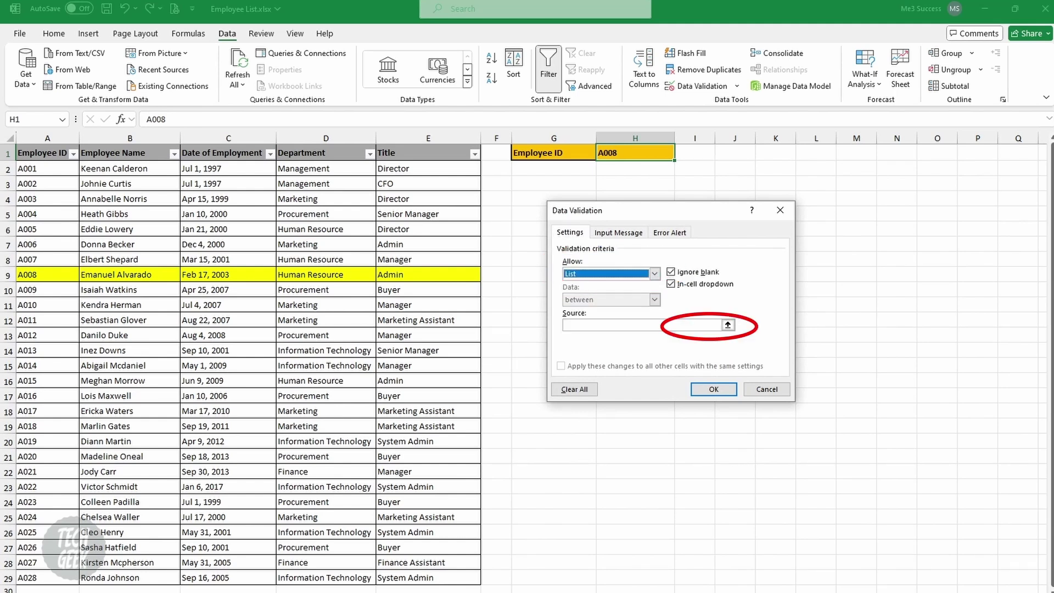
Step: Set the validation list source to =$A$2:$A$29 and apply the validation to H1
{"action": "left_click", "coordinate": [641, 325]}
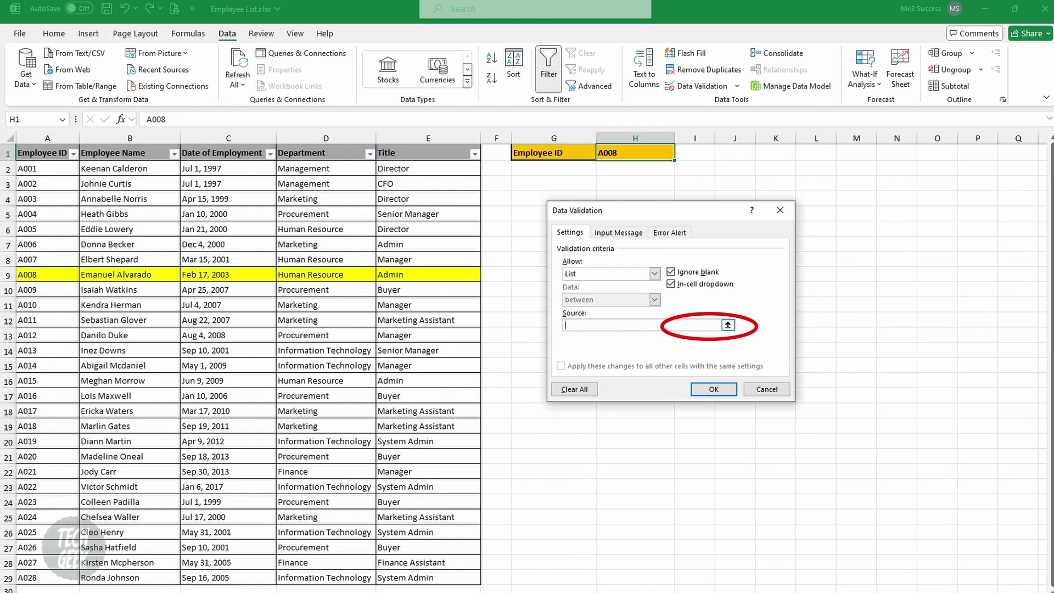
{"action": "left_click", "coordinate": [727, 324]}
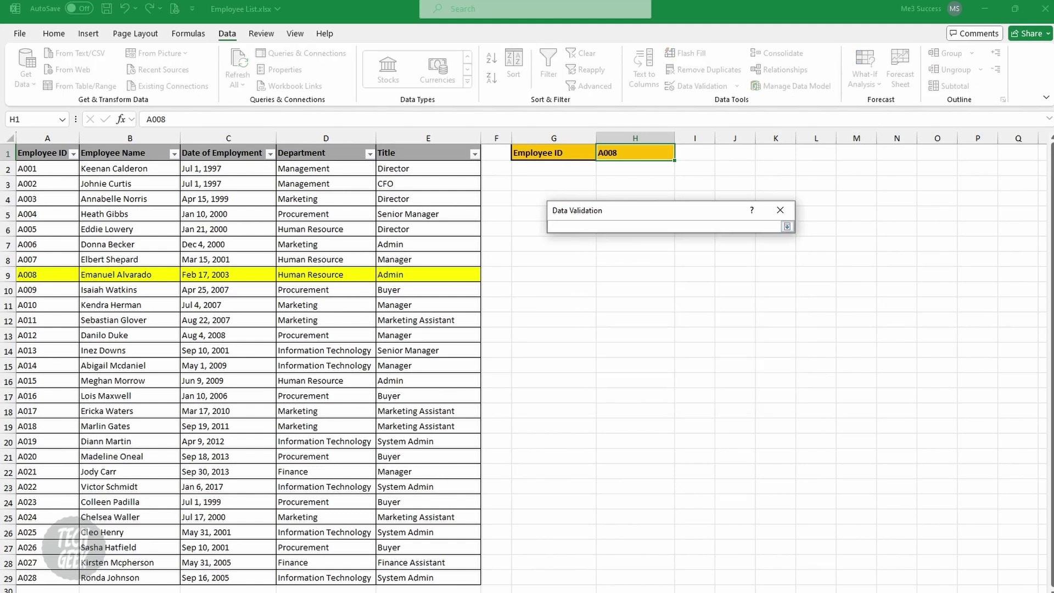
{"action": "left_click_drag", "start_coordinate": [41, 168], "coordinate": [55, 577]}
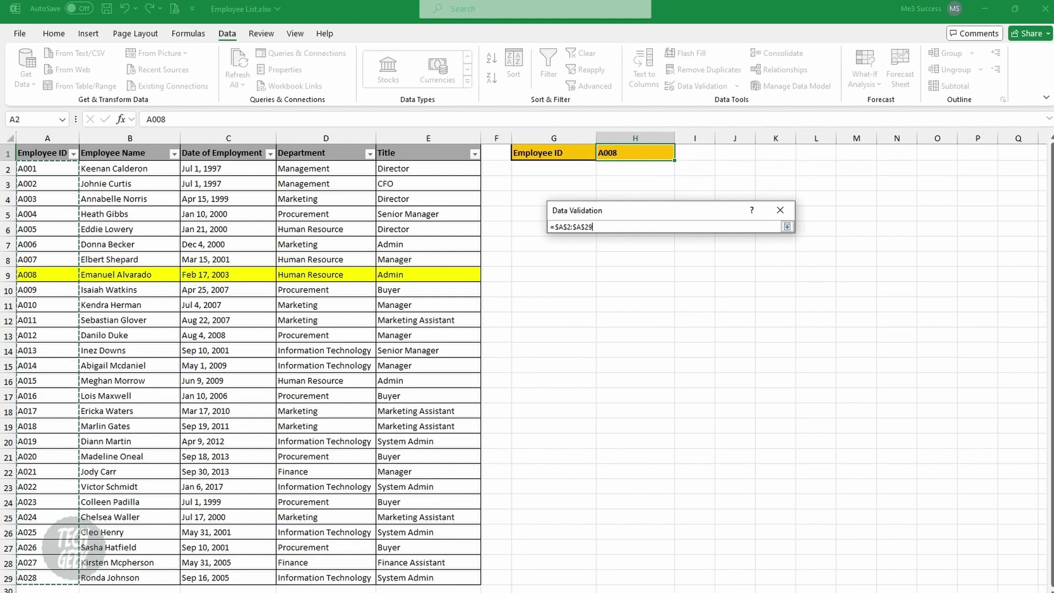
{"action": "key", "text": "Return"}
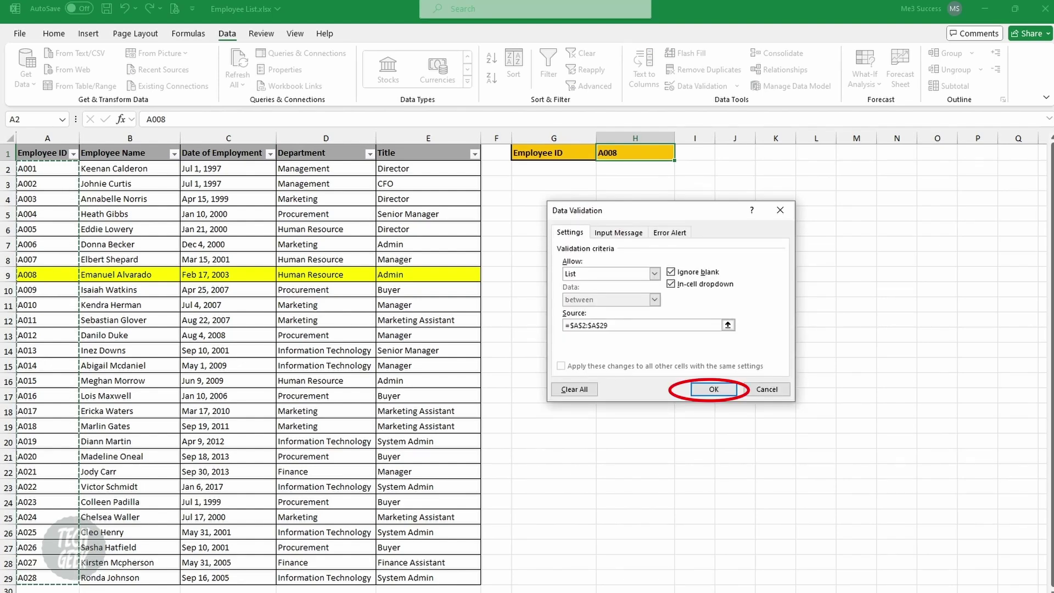
{"action": "key", "text": "Return"}
Step: Choose the Employee ID from A12 in the new H1 dropdown, then reopen the list
{"action": "key", "text": "alt+Down"}
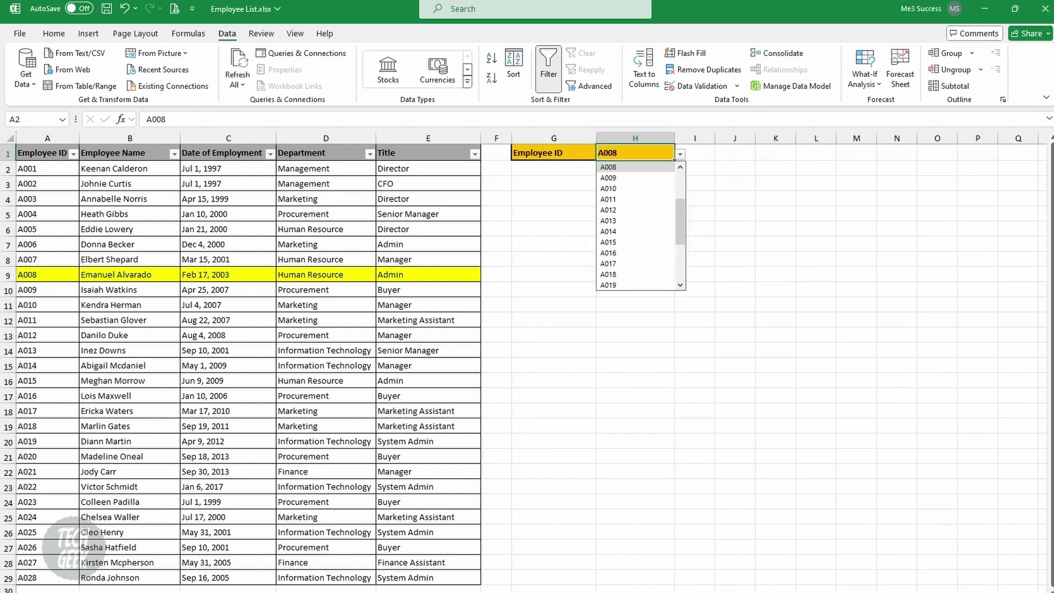
{"action": "key", "text": "Down"}
{"action": "key", "text": "Down"}
{"action": "key", "text": "Down"}
{"action": "key", "text": "Return"}
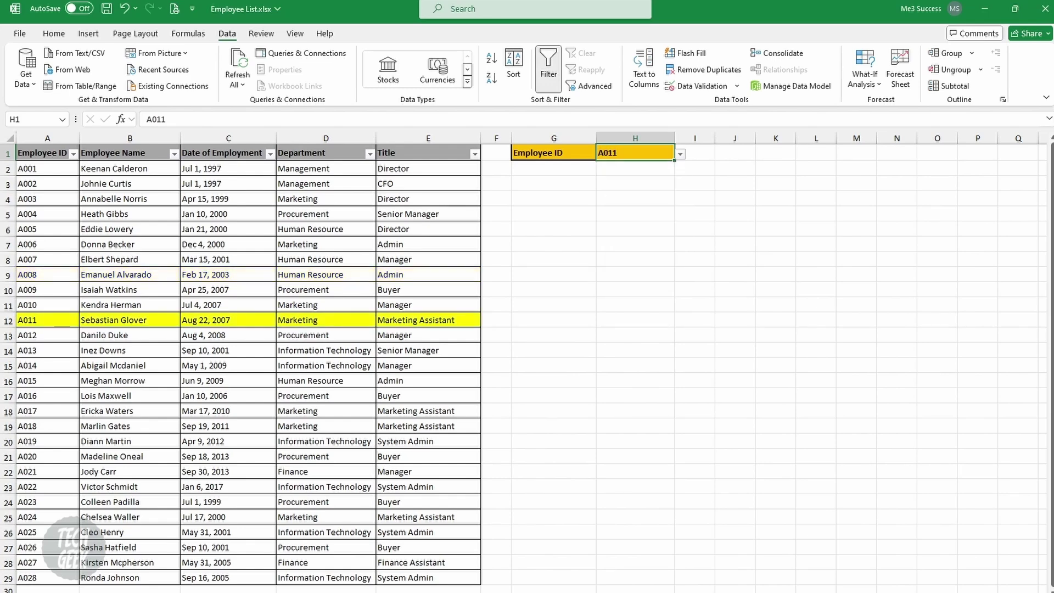
{"action": "key", "text": "alt+Down"}
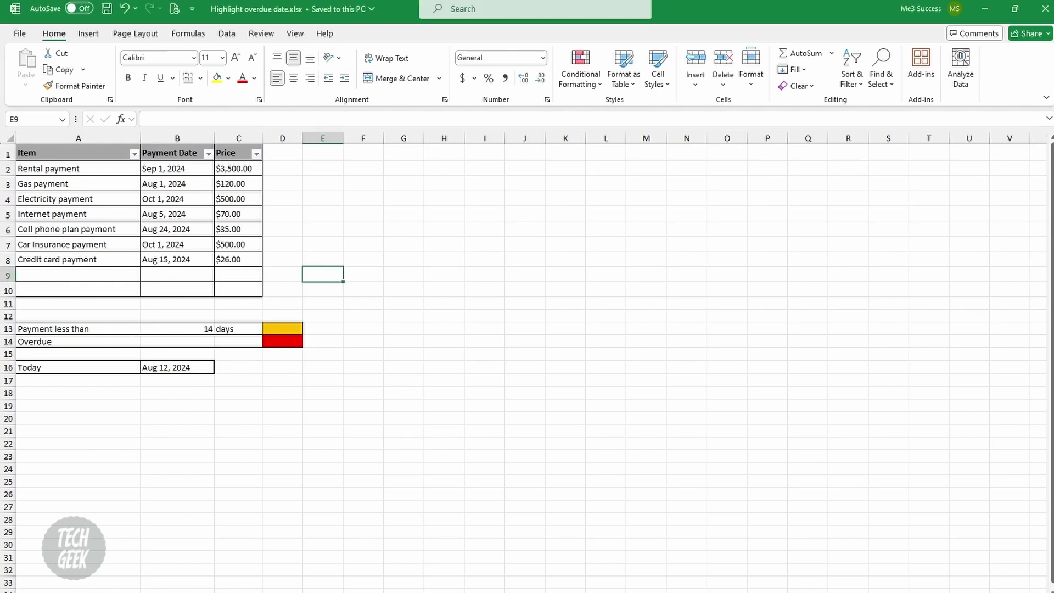
{"action": "left_click", "coordinate": [177, 328]}
{"action": "left_click", "coordinate": [282, 328]}
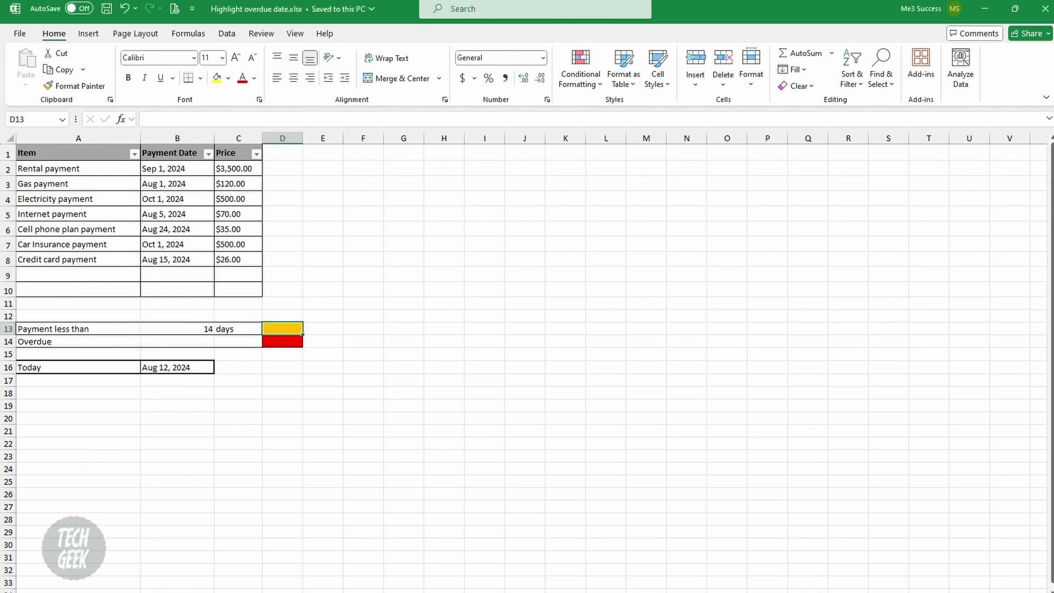
{"action": "left_click", "coordinate": [282, 341]}
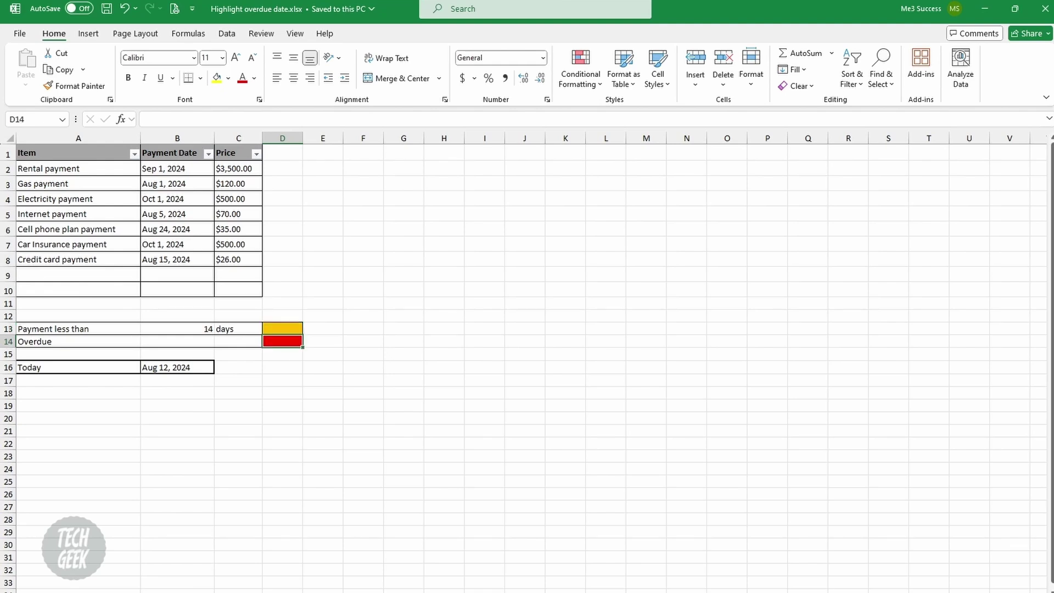
Step: Start a formula-based conditional formatting rule for payment dates B2:B8 with the formula =$B2-TODAY()<$B$13
{"action": "left_click", "coordinate": [177, 168]}
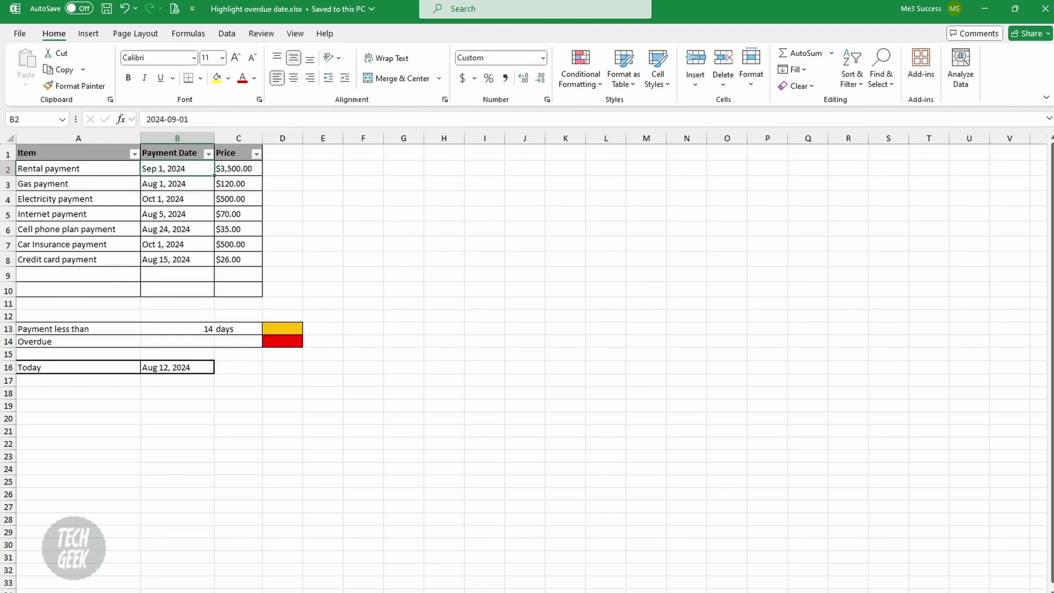
{"action": "left_click_drag", "start_coordinate": [177, 168], "coordinate": [177, 259]}
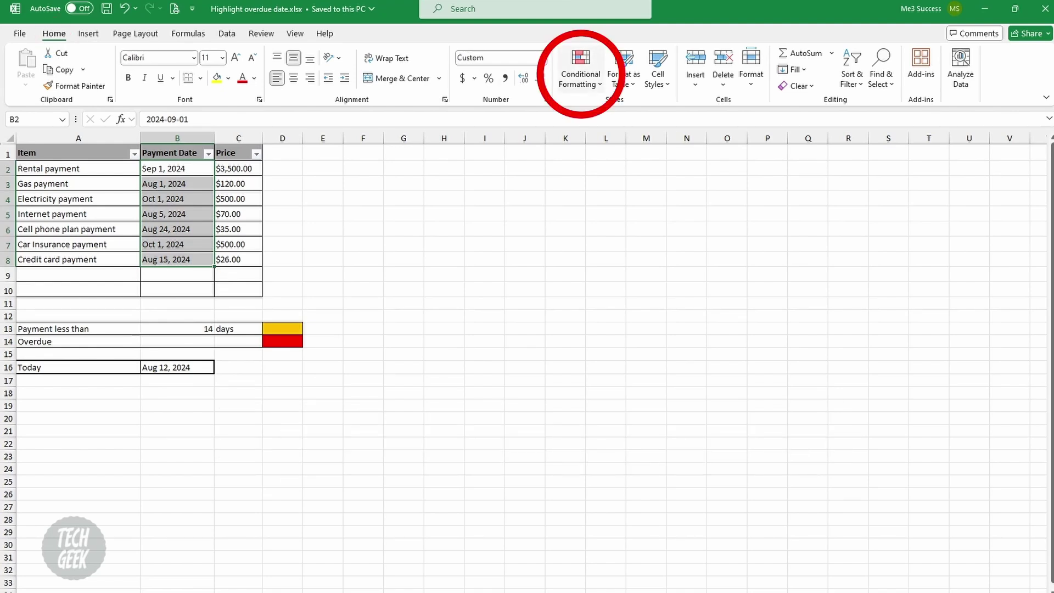
{"action": "left_click", "coordinate": [580, 70]}
{"action": "key", "text": "r"}
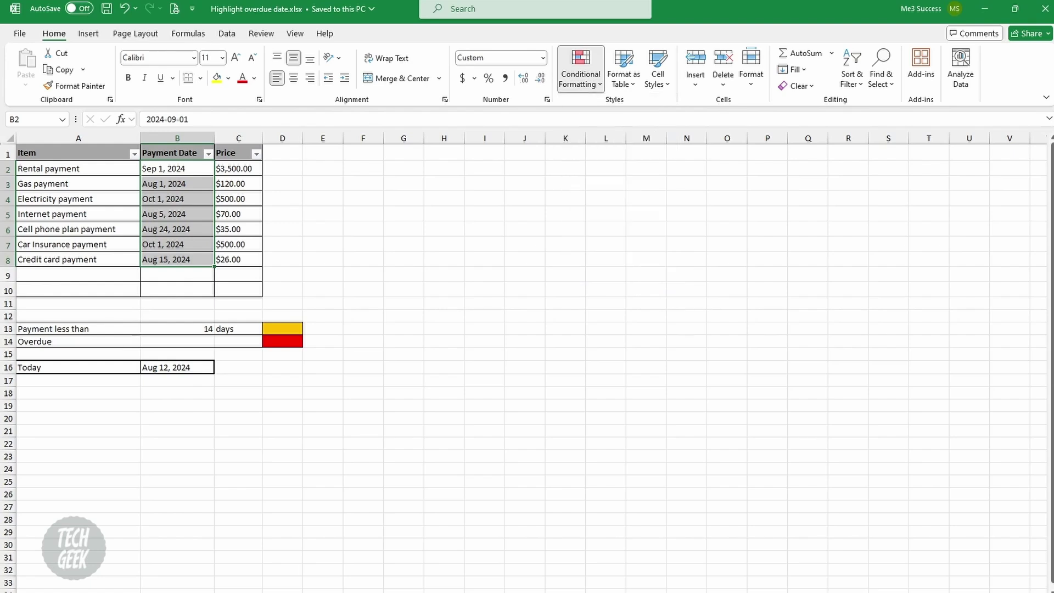
{"action": "key", "text": "alt+n"}
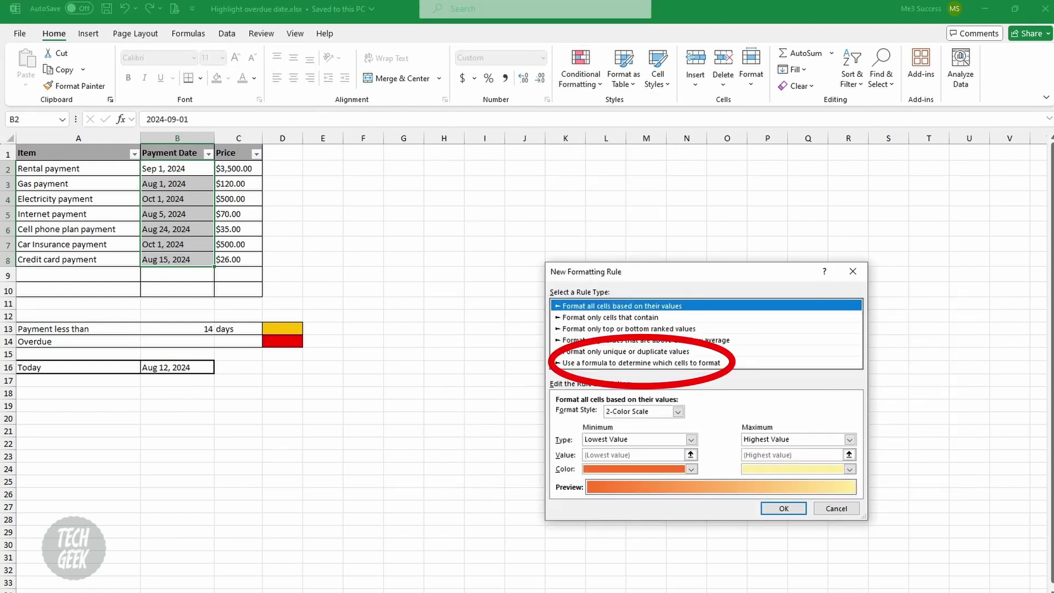
{"action": "left_click", "coordinate": [640, 362]}
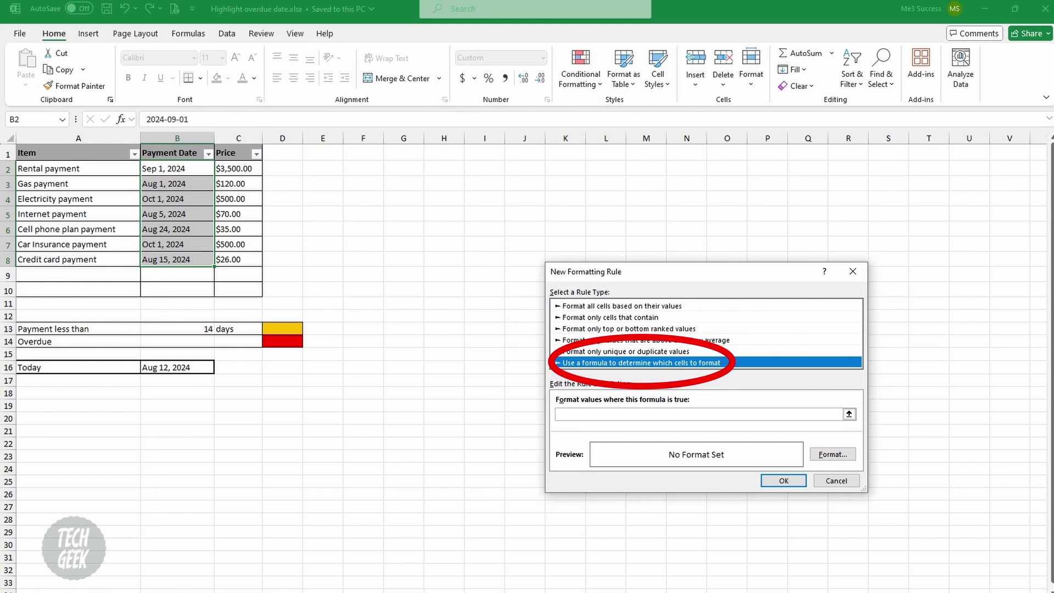
{"action": "left_click", "coordinate": [558, 413]}
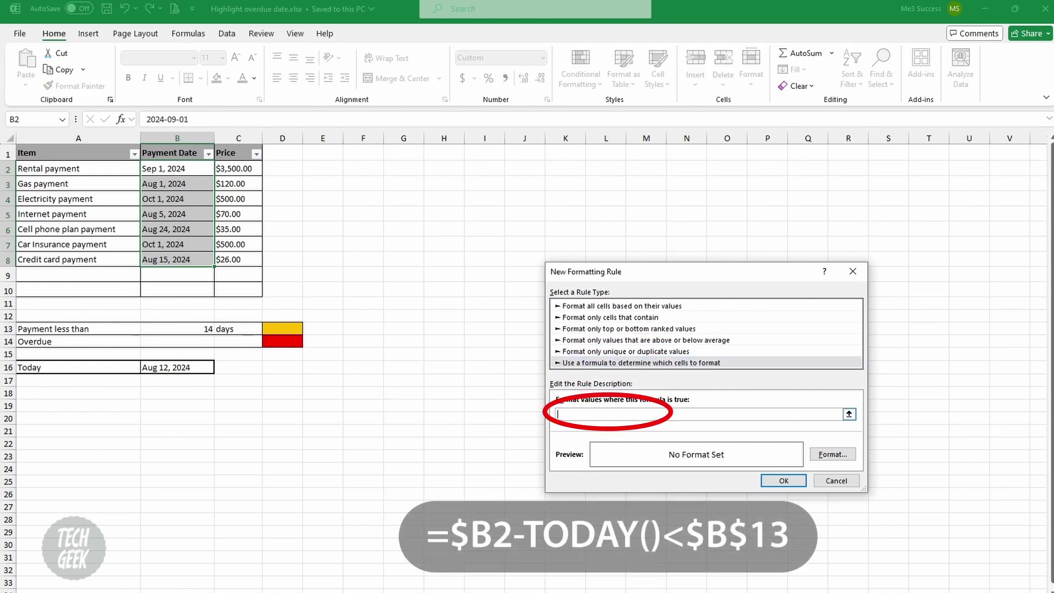
{"action": "type", "text": "=$B2-TODAY()<"}
{"action": "left_click", "coordinate": [149, 329]}
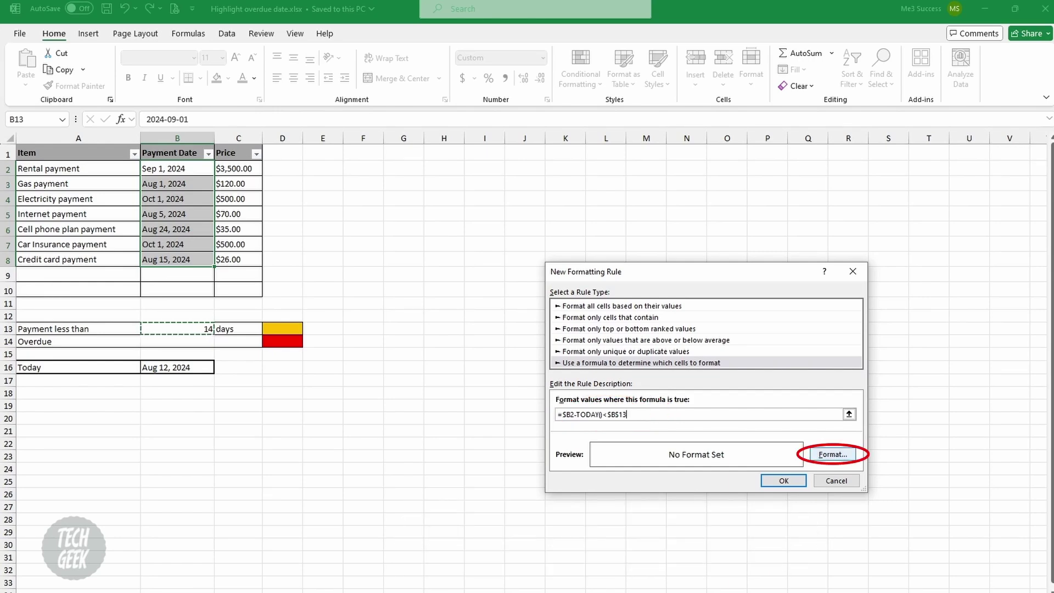
Step: Give the upcoming-payment rule a gold fill matching D13 and apply it to the payment dates
{"action": "left_click", "coordinate": [832, 454]}
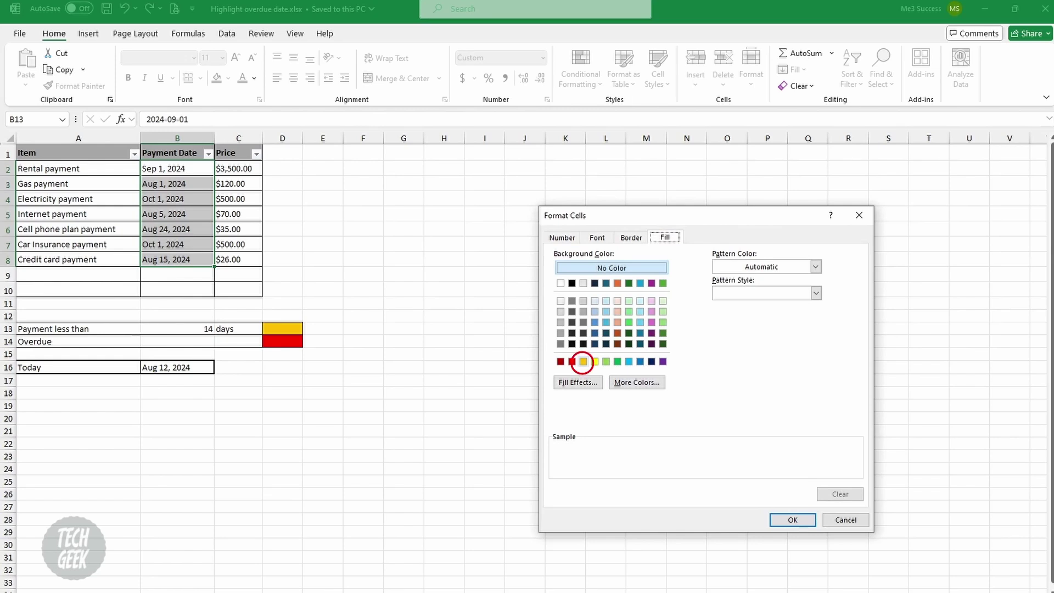
{"action": "left_click", "coordinate": [583, 361]}
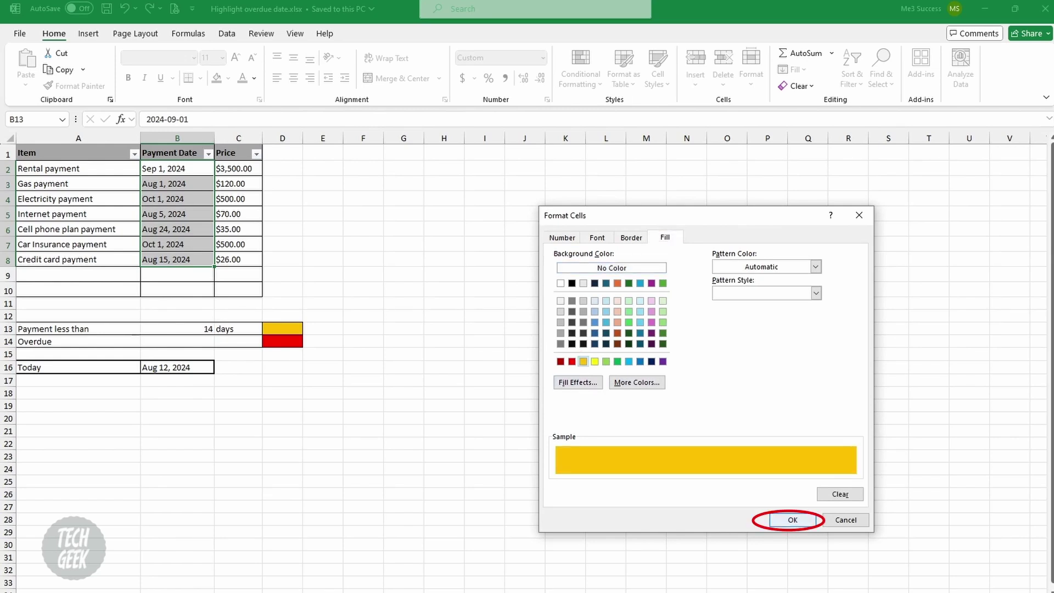
{"action": "left_click", "coordinate": [792, 519]}
{"action": "left_click", "coordinate": [783, 481]}
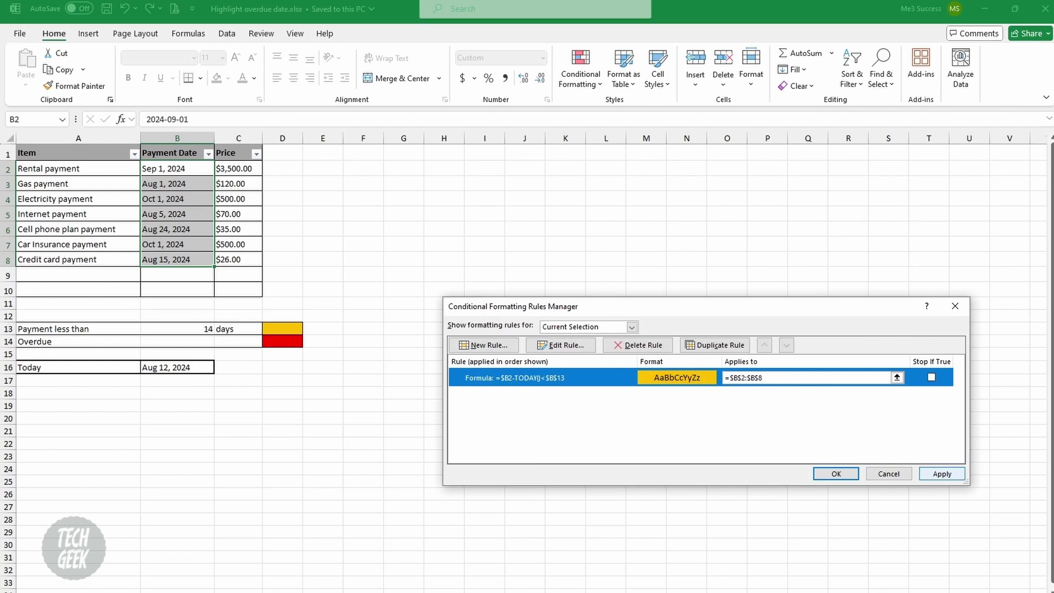
{"action": "left_click", "coordinate": [942, 474]}
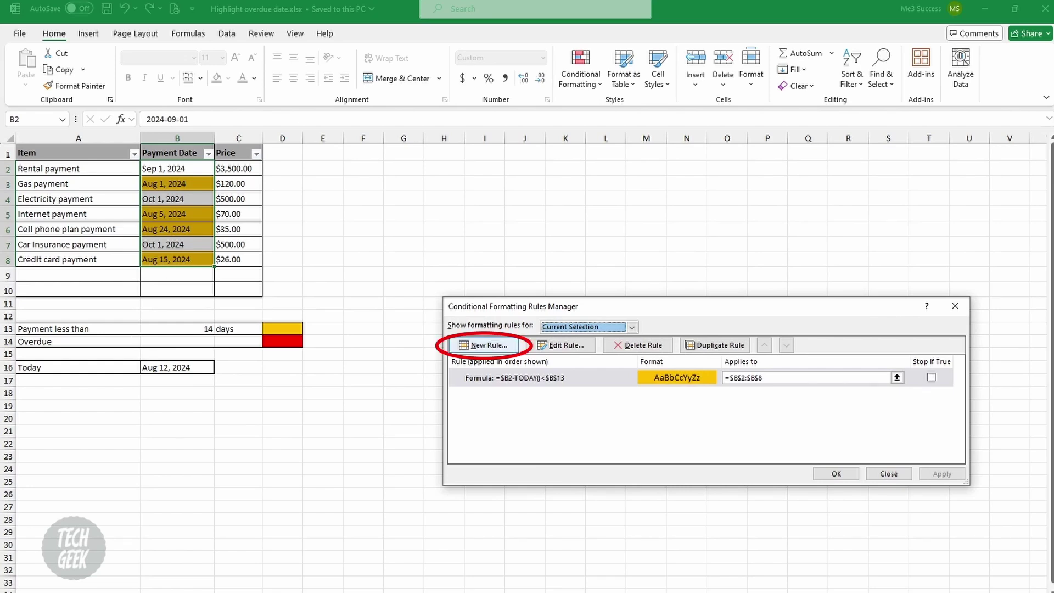
Step: Add a second formula-based rule for overdue payment dates using =TODAY()>$B2
{"action": "left_click", "coordinate": [483, 344]}
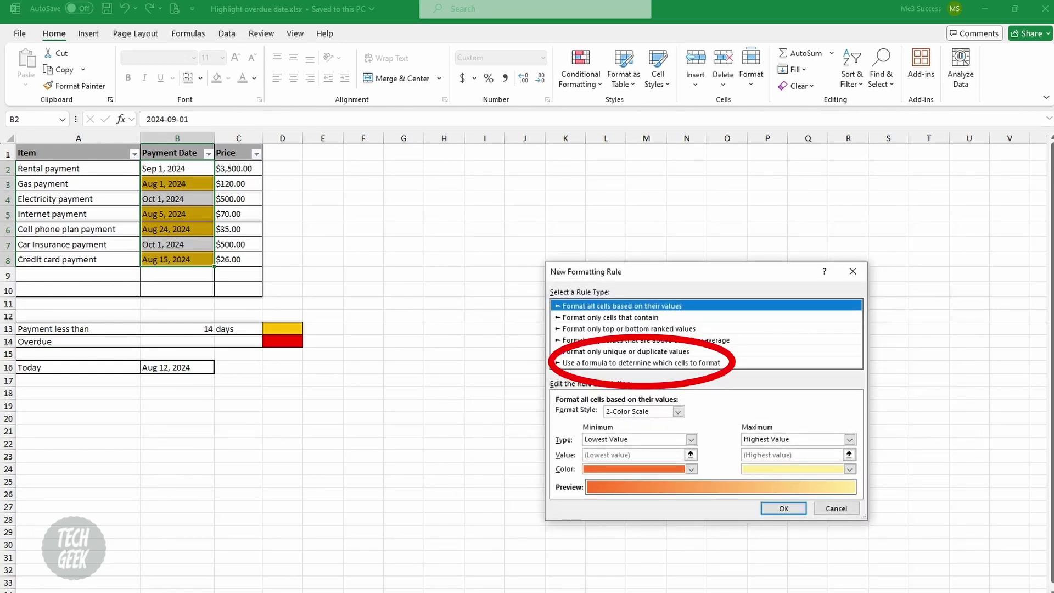
{"action": "left_click", "coordinate": [641, 362]}
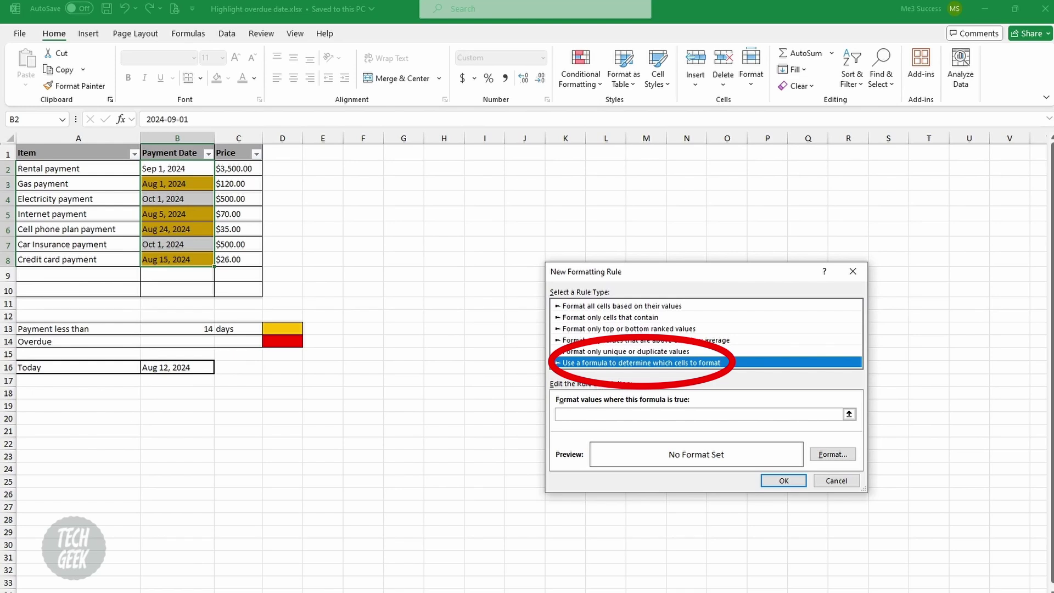
{"action": "left_click", "coordinate": [558, 414]}
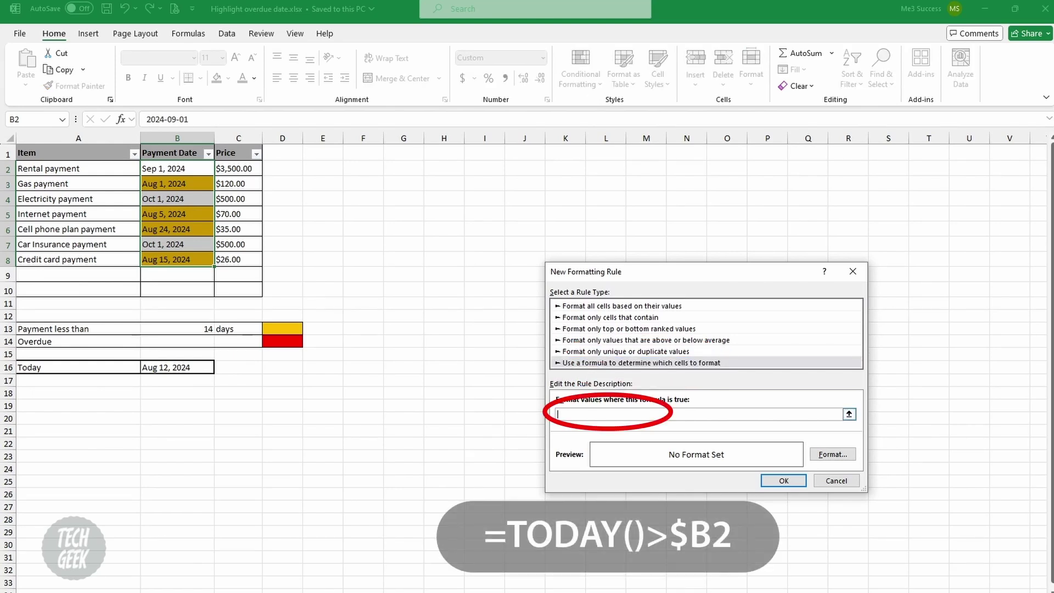
{"action": "type", "text": "=TODAY()>$B2"}
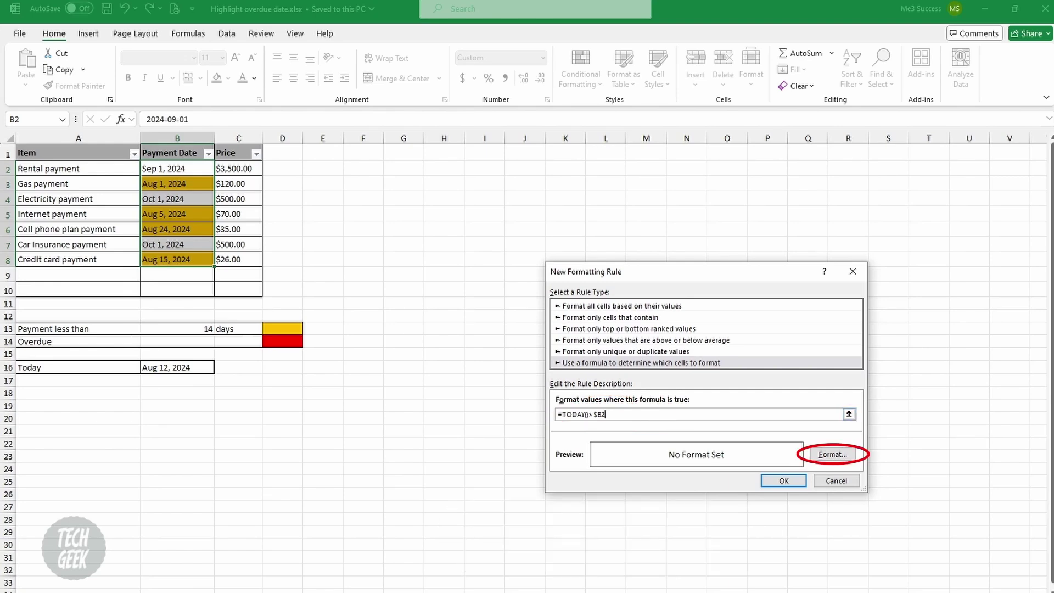
Step: Give the overdue rule a red fill, apply it to the payment dates and close the rules manager
{"action": "left_click", "coordinate": [832, 454]}
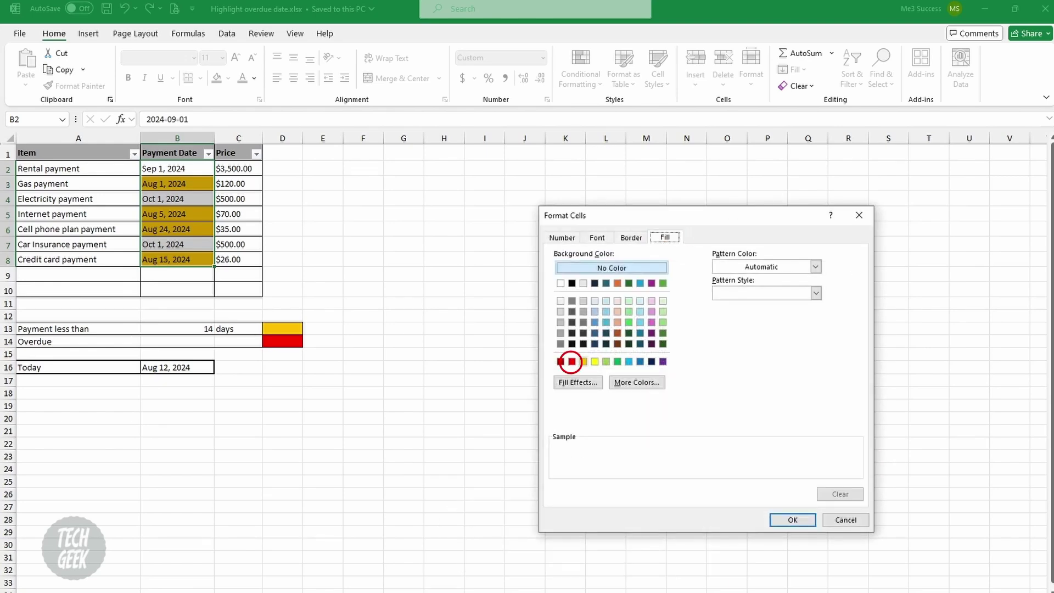
{"action": "left_click", "coordinate": [571, 361]}
{"action": "key", "text": "Return"}
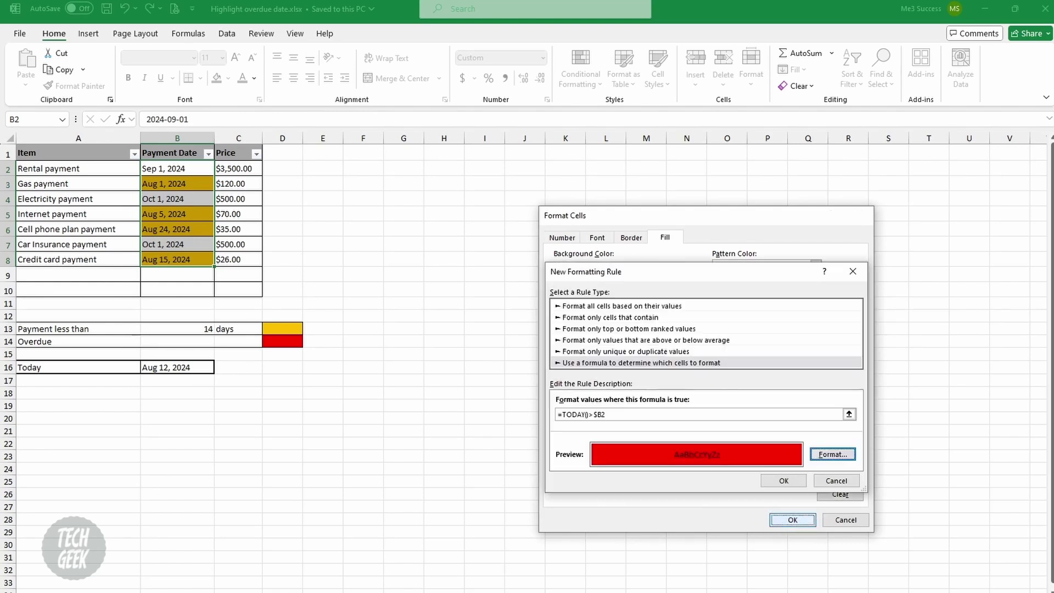
{"action": "key", "text": "Return"}
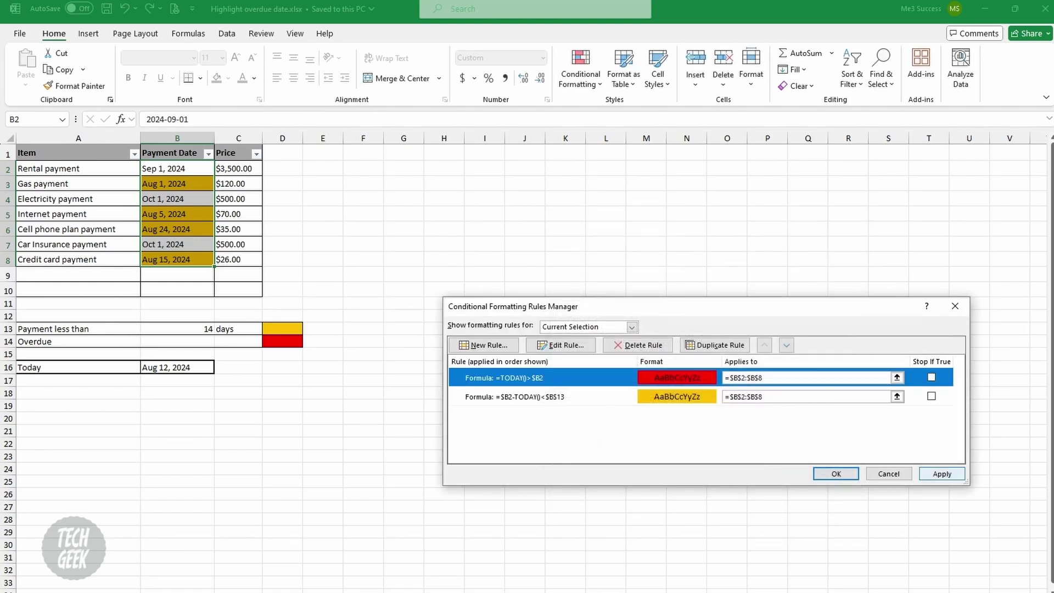
{"action": "left_click", "coordinate": [942, 474]}
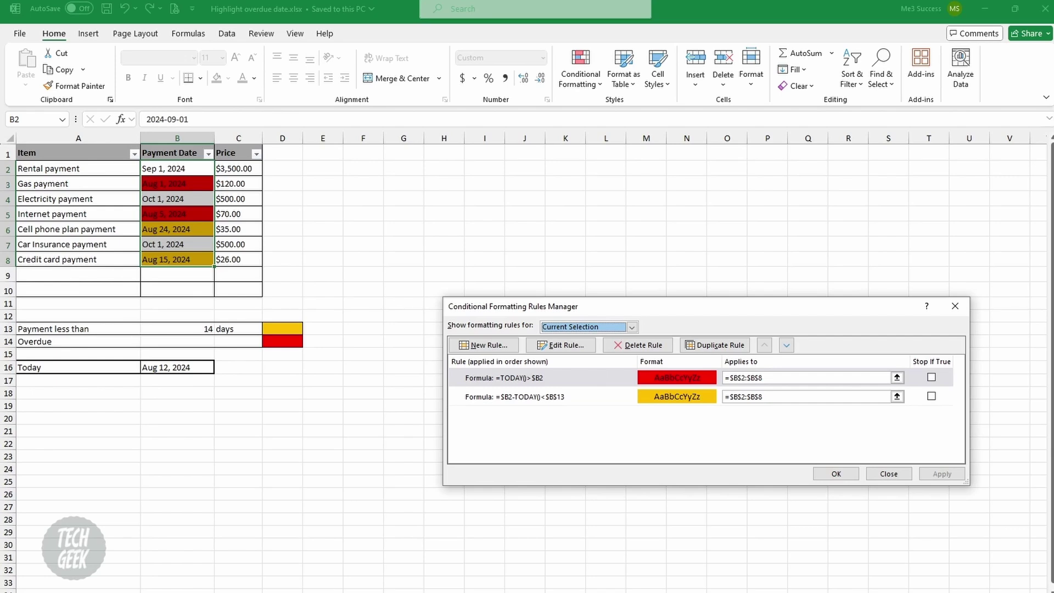
{"action": "left_click", "coordinate": [835, 473]}
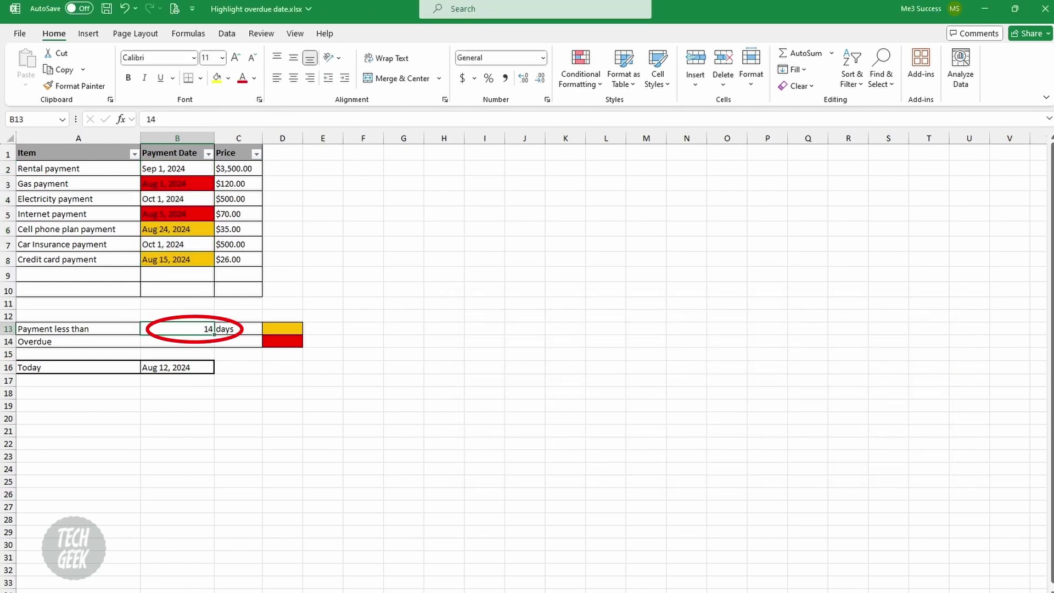
Step: Test the upcoming-payment highlighting by setting the day limit in B13 to 7, then set it back to 14
{"action": "type", "text": "7"}
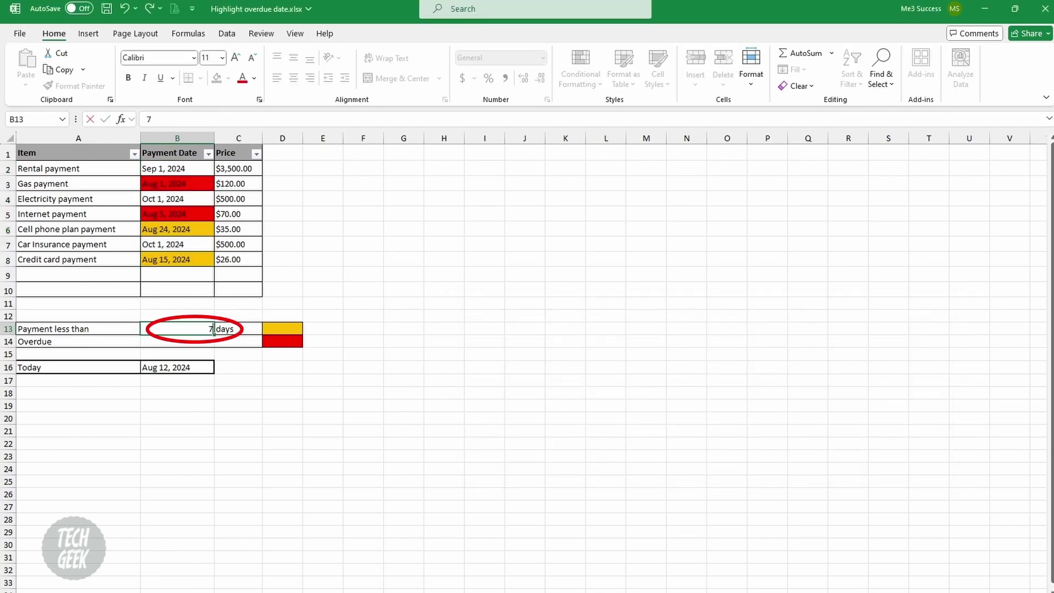
{"action": "key", "text": "Return"}
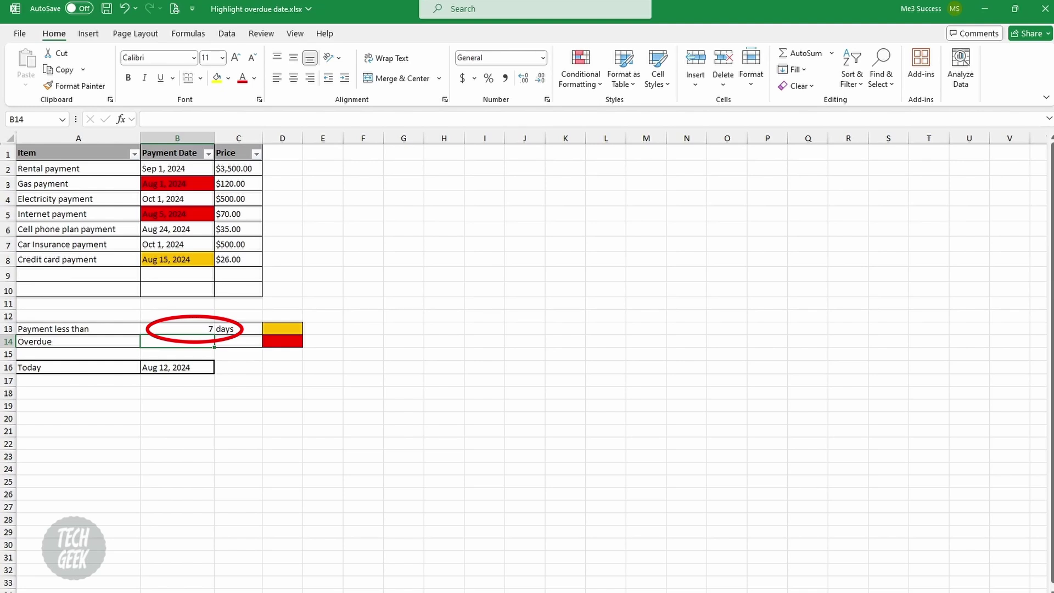
{"action": "left_click", "coordinate": [176, 329]}
{"action": "type", "text": "14"}
{"action": "key", "text": "Return"}
Step: Change the gas payment's date in B3 to 2024-09-01 to test the overdue highlighting
{"action": "left_click", "coordinate": [177, 183]}
{"action": "left_click", "coordinate": [176, 120]}
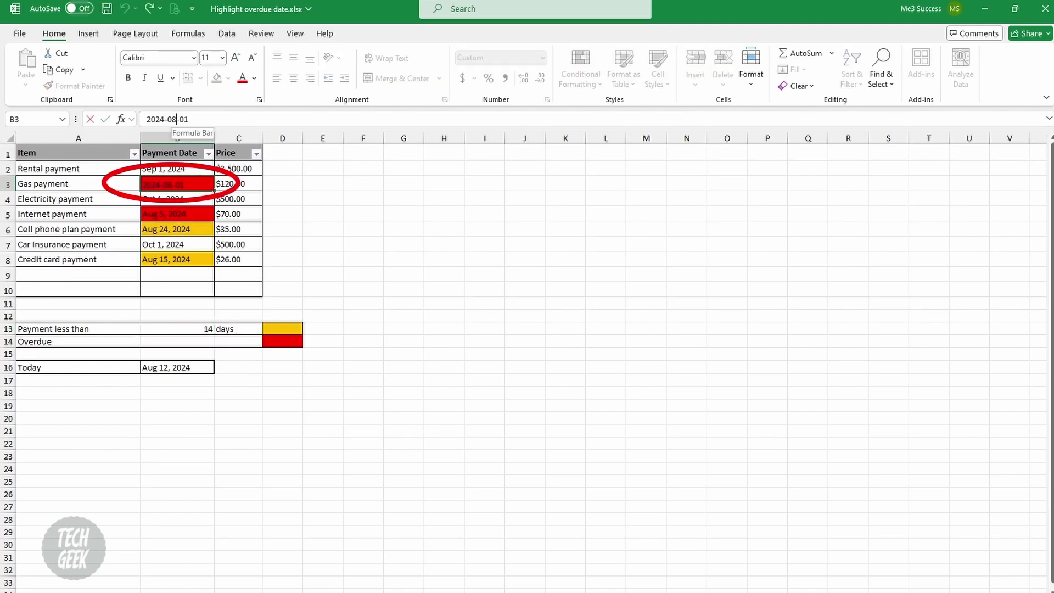
{"action": "key", "text": "BackSpace"}
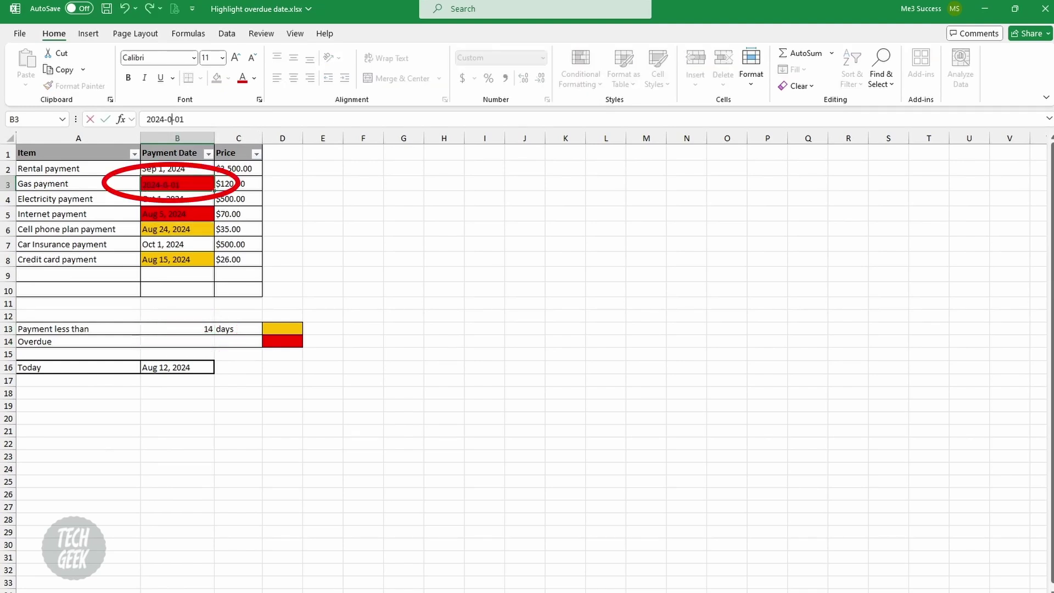
{"action": "type", "text": "9"}
{"action": "key", "text": "Return"}
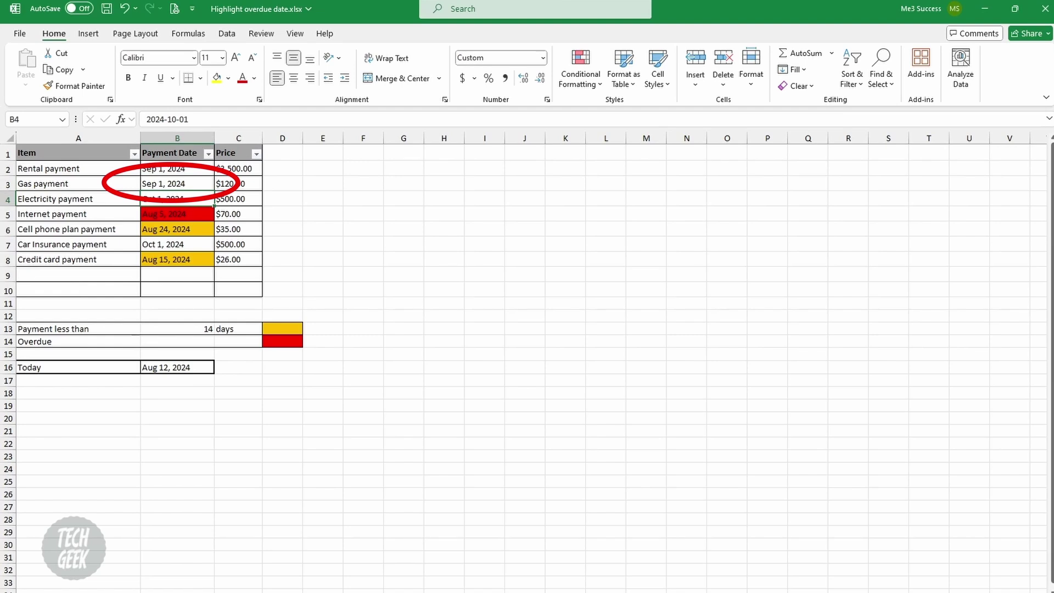